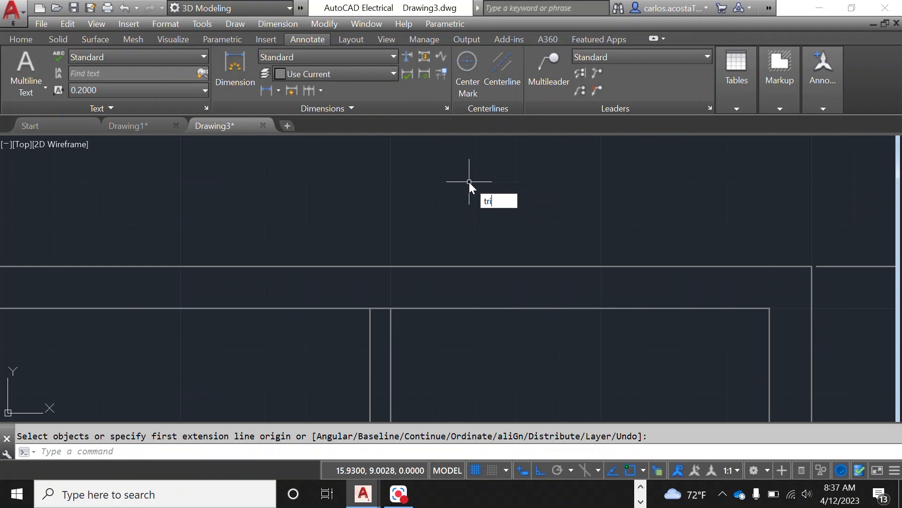
Step: Trim the inner horizontal wall line between the two nearby vertical partition lines to open a gap
type("m")
key("Return")
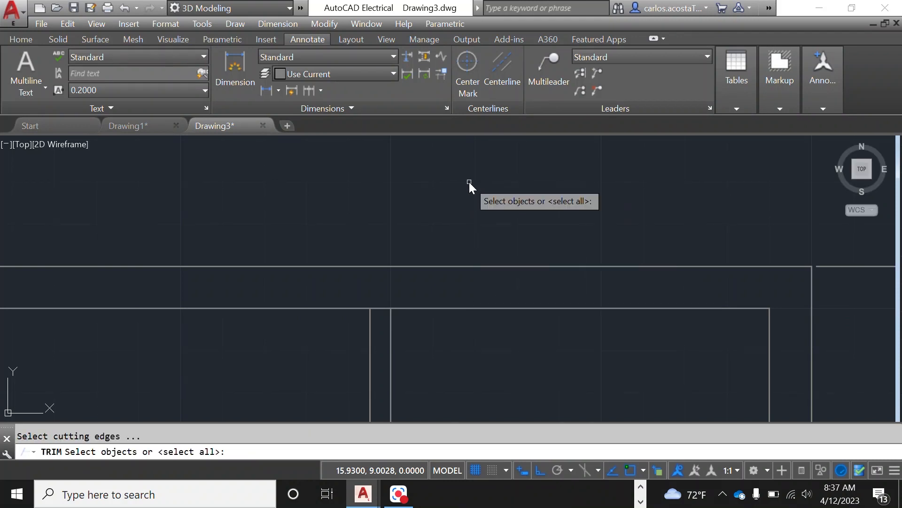
left_click(391, 346)
left_click(370, 346)
left_click(488, 307)
key("Return")
left_click(382, 308)
scroll(526, 233, "down", 6)
scroll(211, 277, "up", 6)
right_click(211, 277)
left_click(238, 288)
Step: Trim the outer top wall line between the two vertical partition lines to open the doorway
right_click(574, 289)
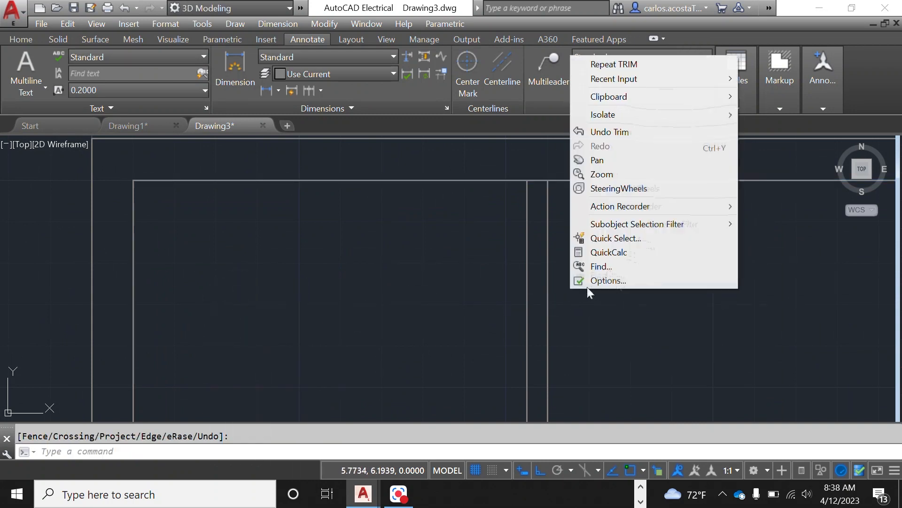
left_click(670, 64)
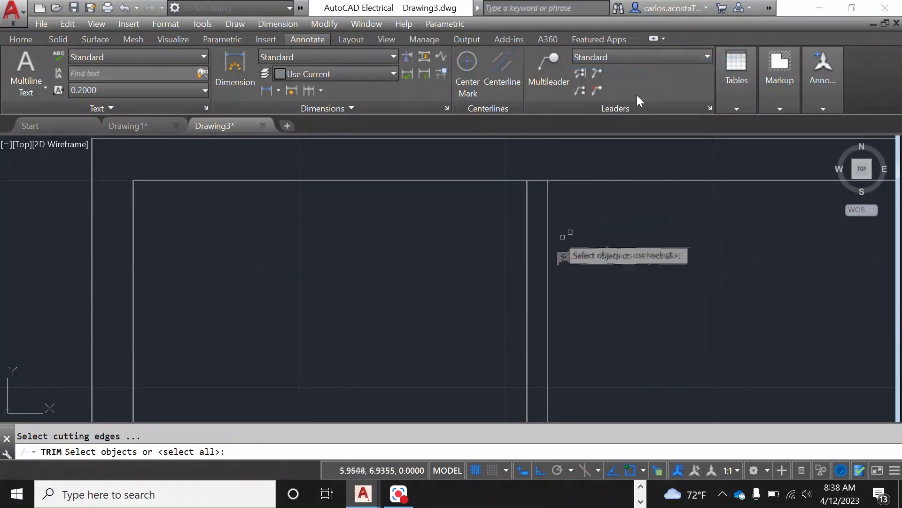
left_click(547, 251)
left_click(527, 259)
left_click(608, 180)
key("Return")
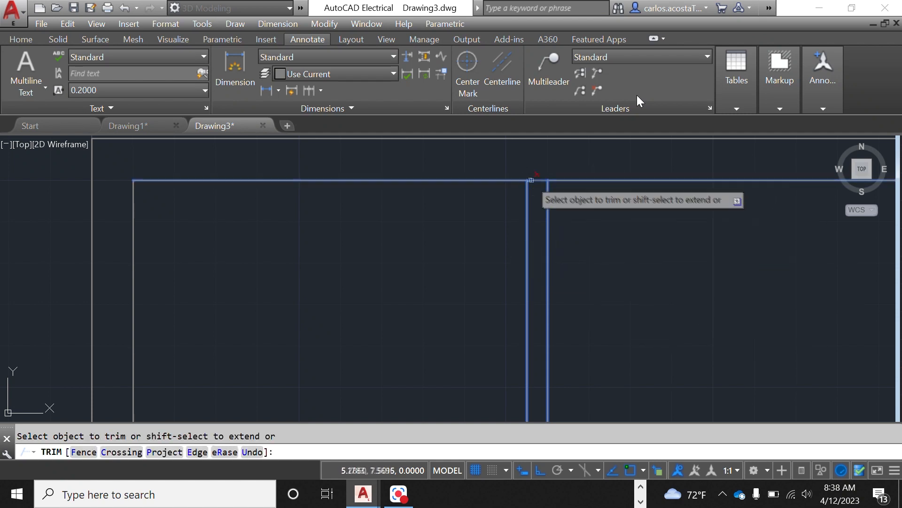
left_click(539, 181)
right_click(594, 225)
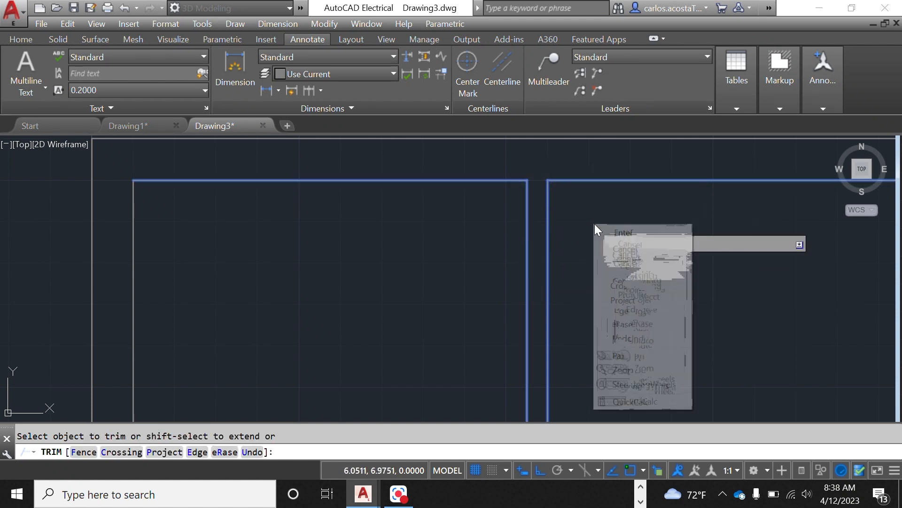
left_click(625, 234)
Step: Zoom around the floor plan to inspect the walls and openings
scroll(623, 234, "down", 3)
scroll(623, 234, "up", 8)
scroll(622, 230, "down", 5)
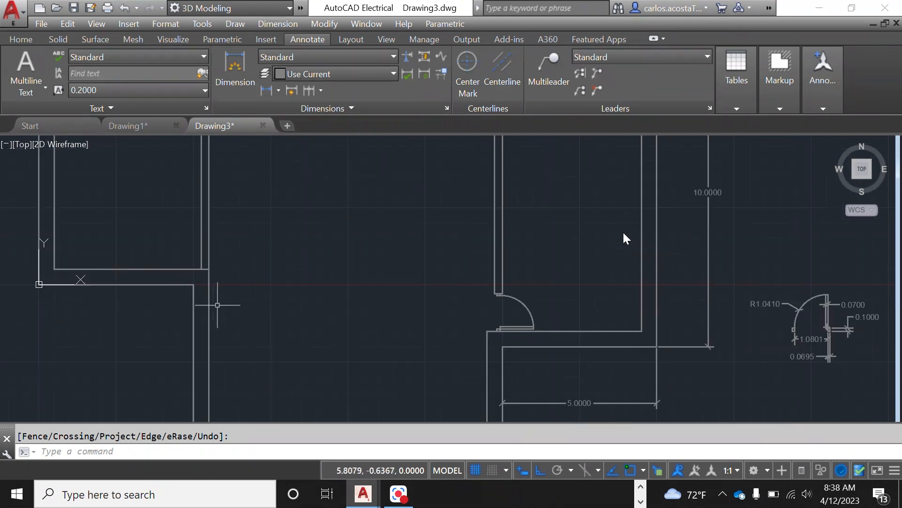
scroll(192, 313, "down", 3)
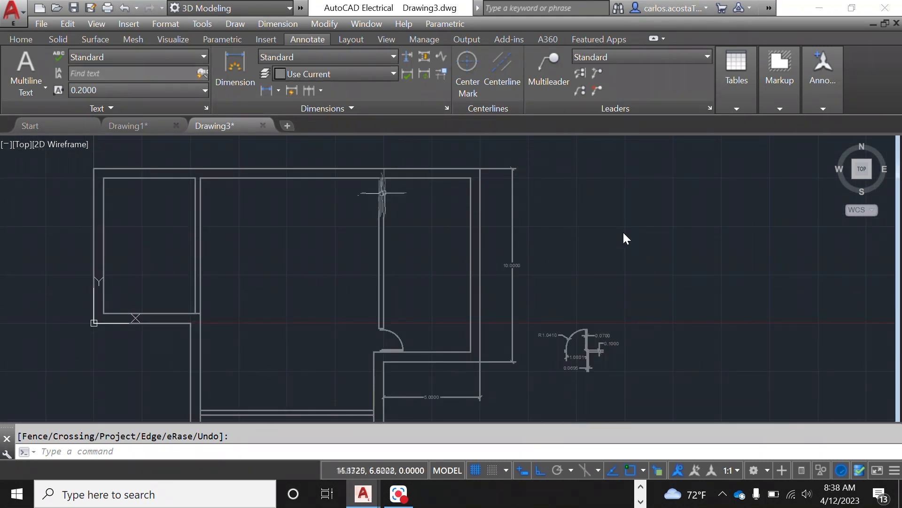
scroll(310, 202, "up", 8)
scroll(471, 262, "down", 4)
scroll(427, 196, "up", 5)
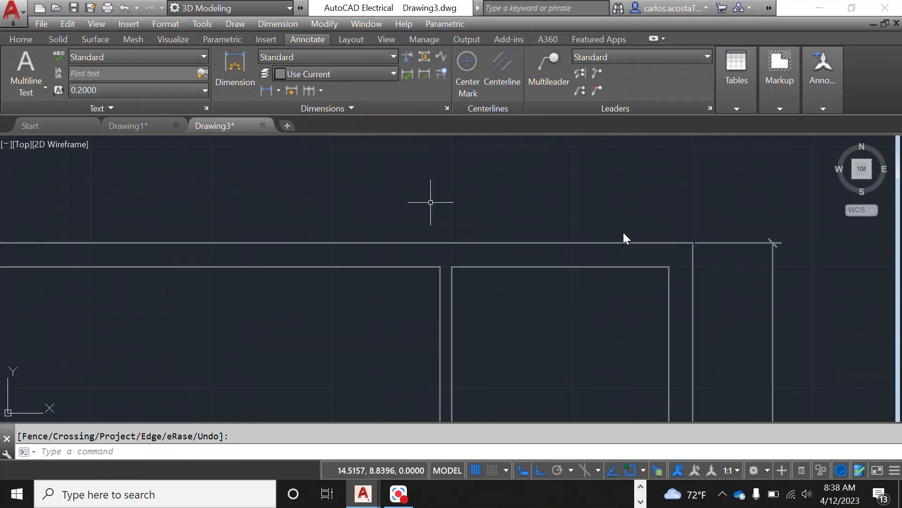
scroll(230, 224, "down", 4)
scroll(338, 237, "up", 2)
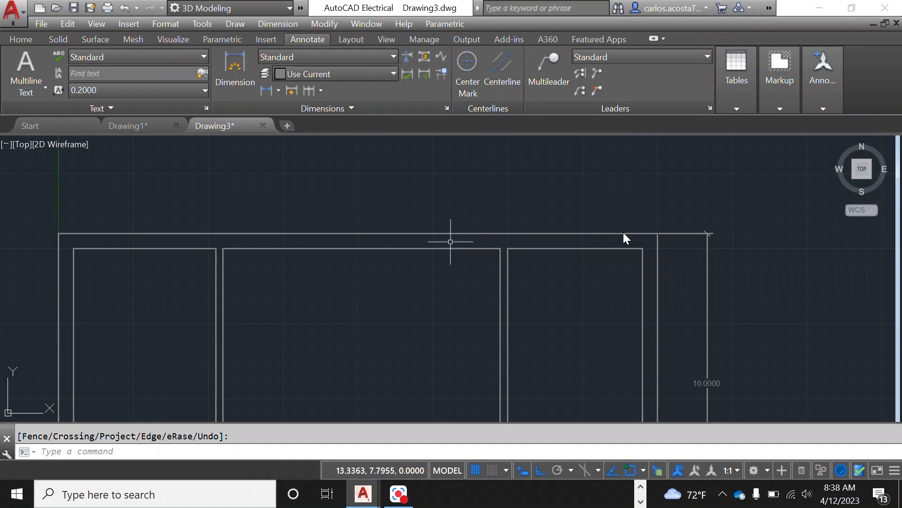
right_click(404, 327)
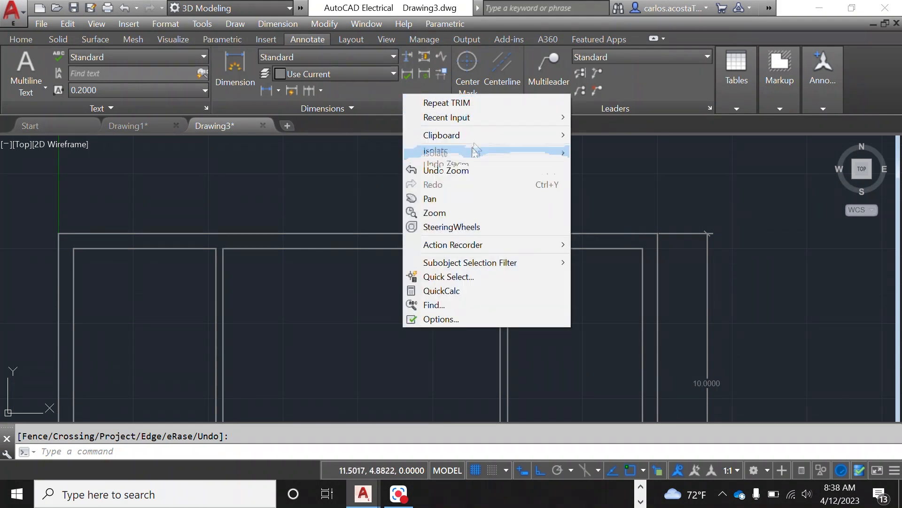
left_click(352, 185)
Step: Start a line and turn on the Perpendicular object snap
type("lin")
key("Return")
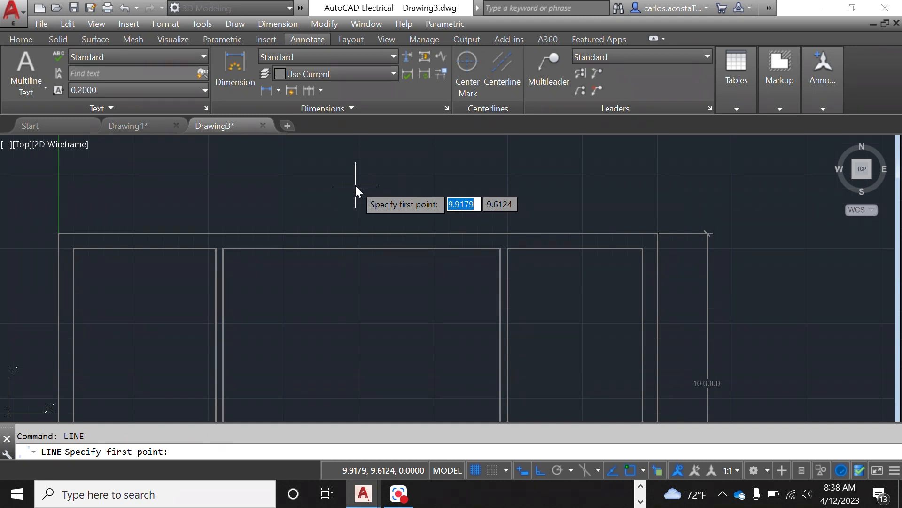
scroll(382, 250, "up", 2)
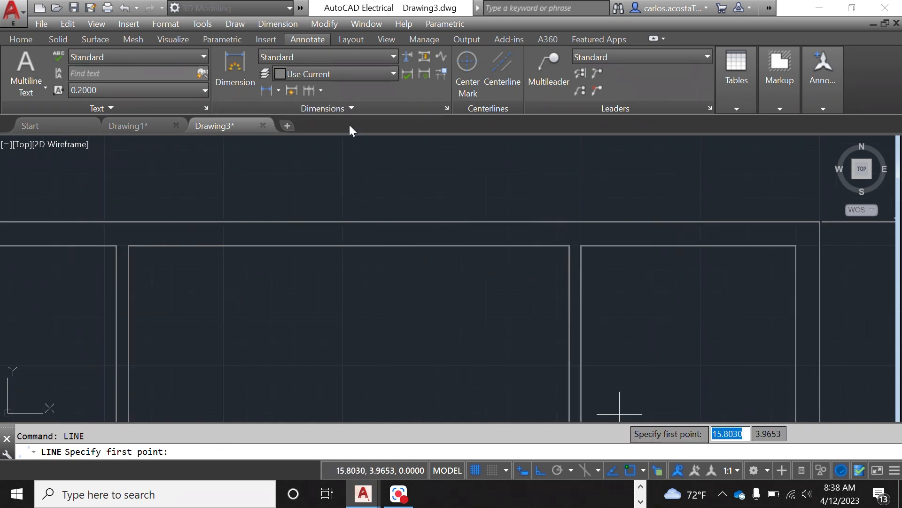
left_click(644, 470)
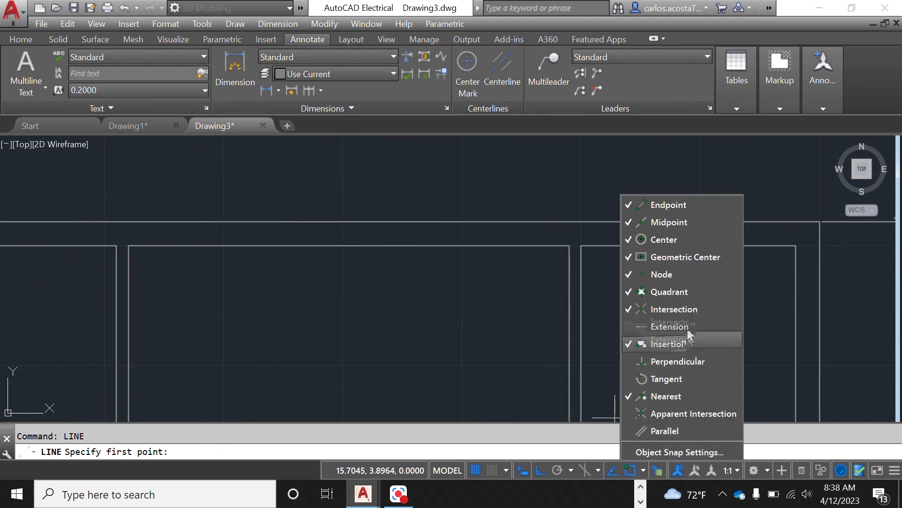
left_click(488, 365)
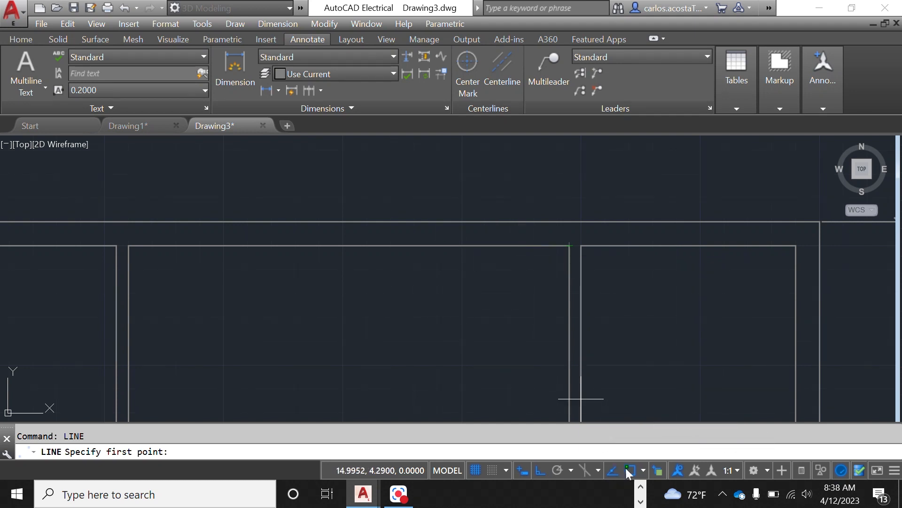
left_click(643, 470)
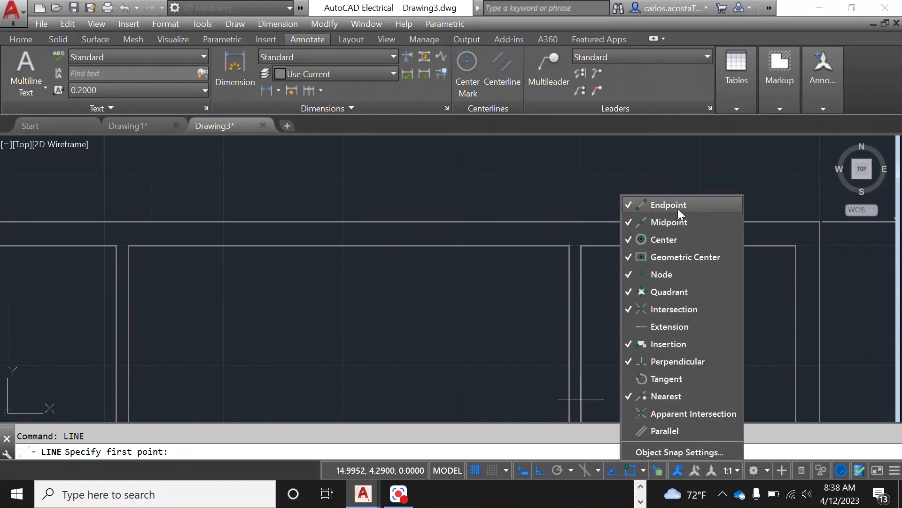
left_click(643, 471)
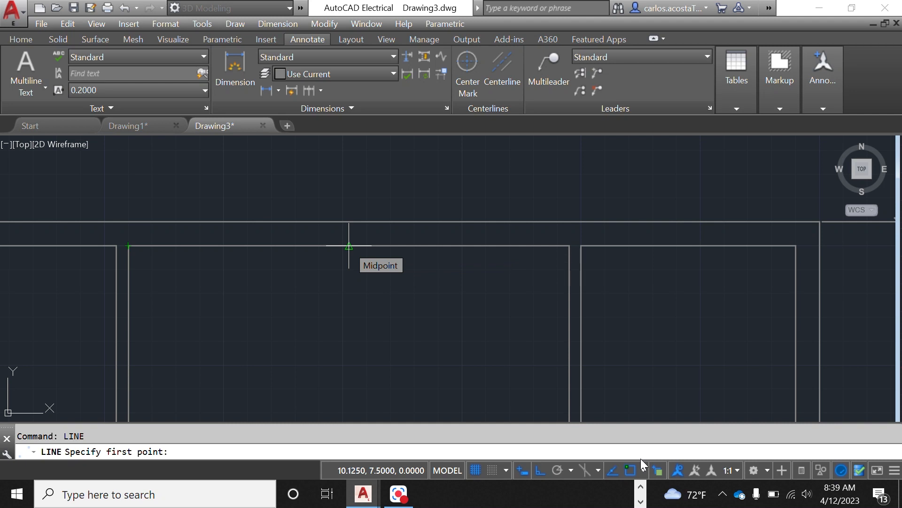
Step: Draw a short vertical line up from the midpoint of the room's top wall past the outer wall line
left_click(349, 246)
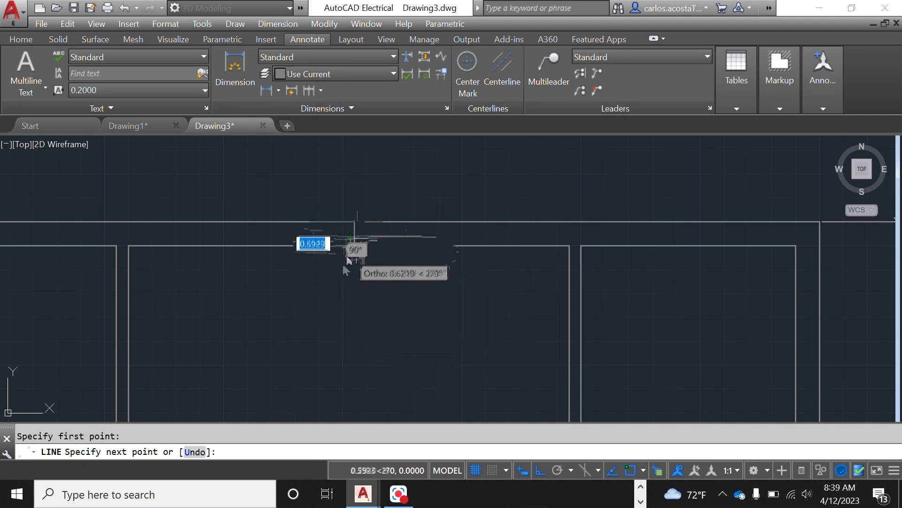
left_click(348, 191)
right_click(426, 185)
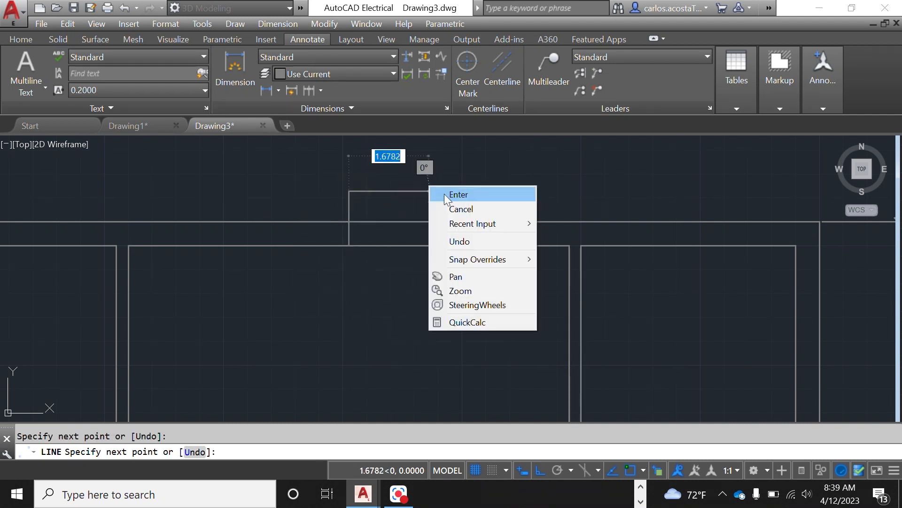
left_click(481, 195)
Step: Draw a polyline of lines from that midpoint 1.5 right, about 1.6 up, 3 left, then down to the wall
right_click(438, 319)
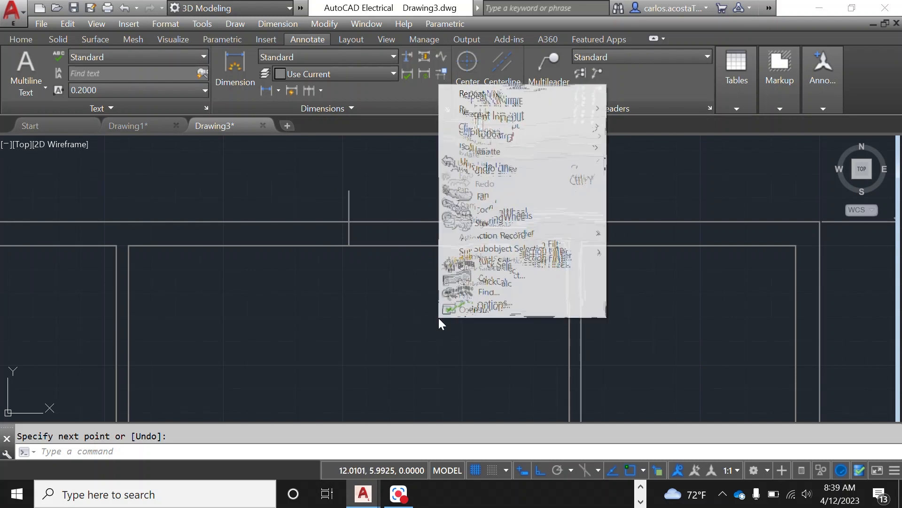
left_click(517, 96)
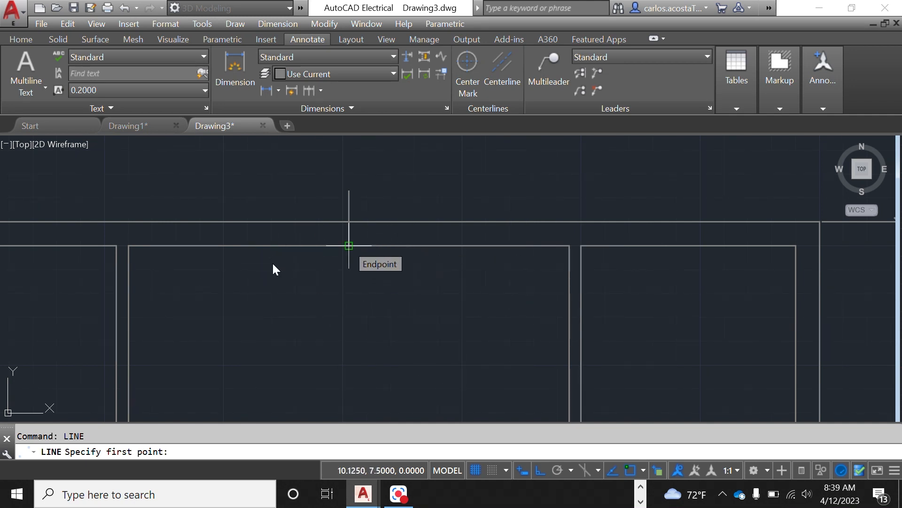
left_click(349, 245)
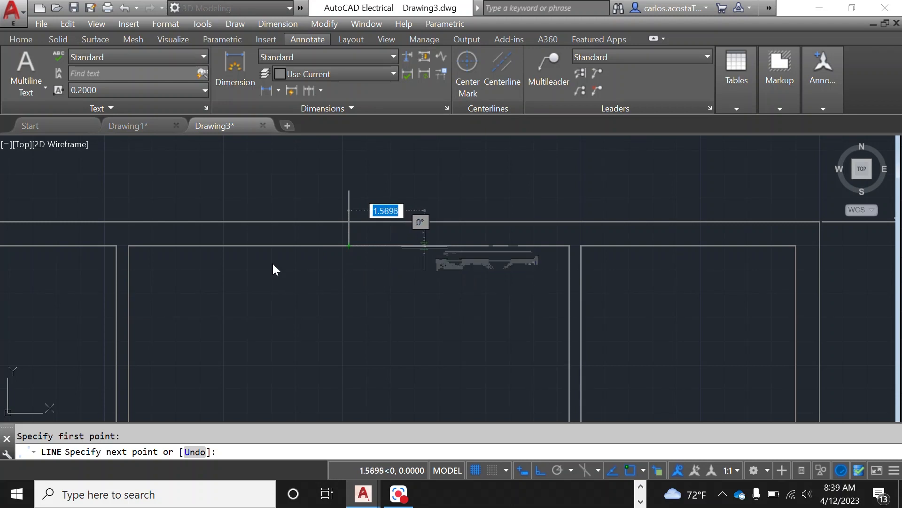
type("1.5")
key("Return")
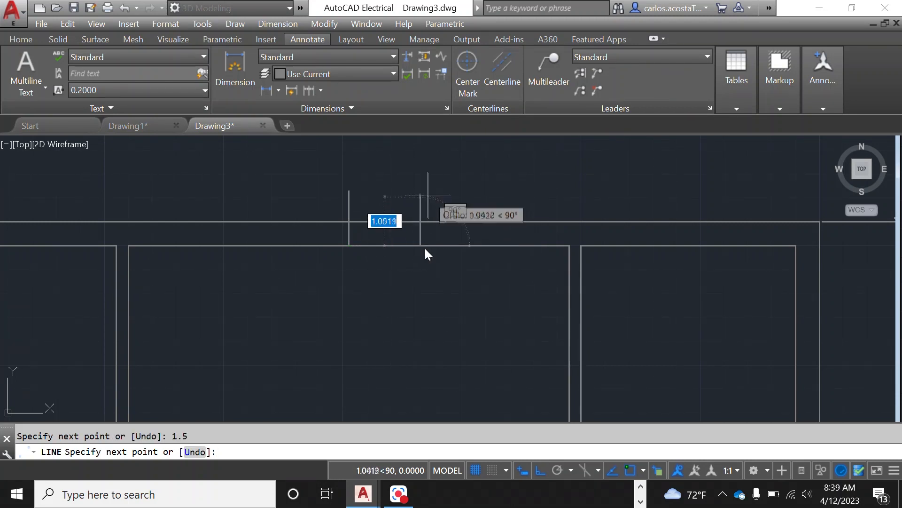
left_click(420, 169)
type("3")
key("Return")
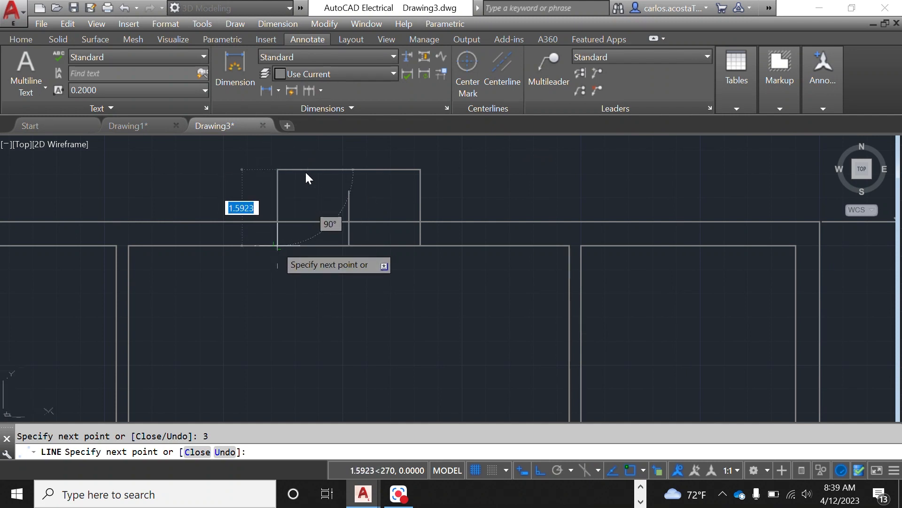
scroll(273, 235, "up", 5)
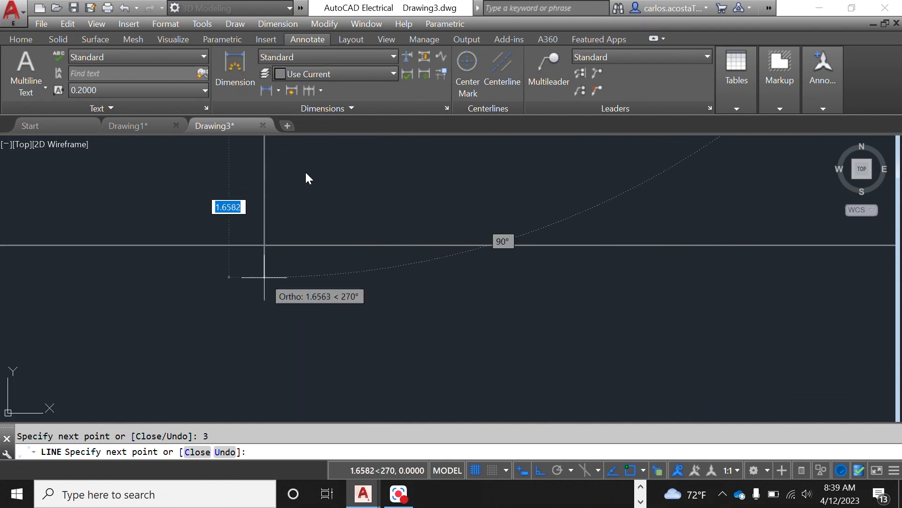
left_click(264, 276)
right_click(425, 303)
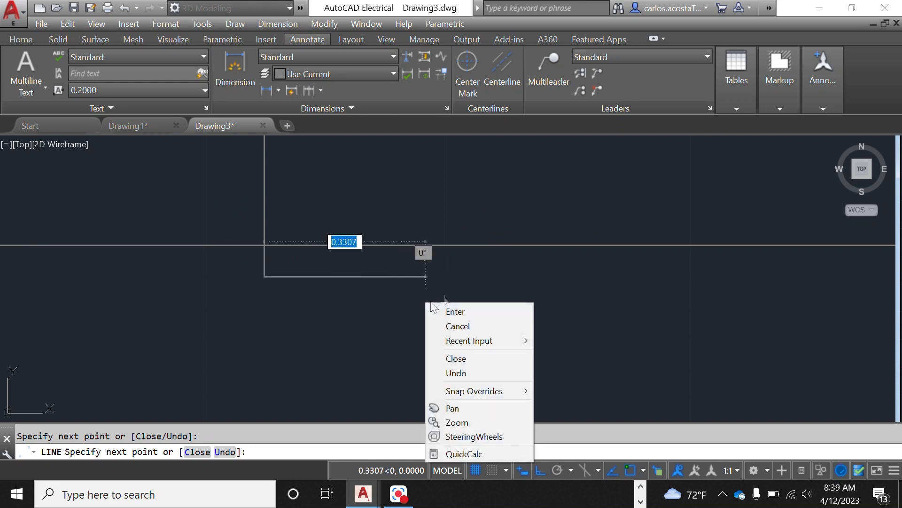
left_click(452, 311)
Step: Draw a 3-unit line leftward across the base of the bump-out between its two sides
right_click(341, 371)
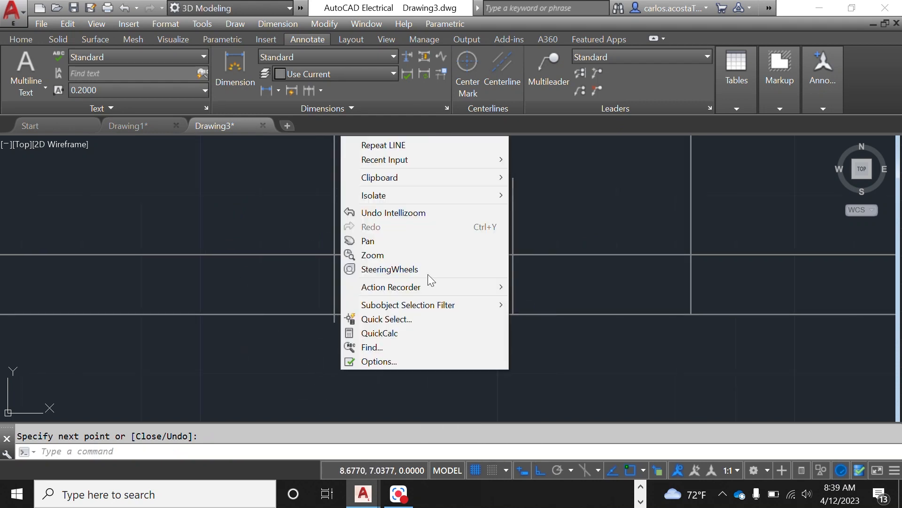
left_click(404, 146)
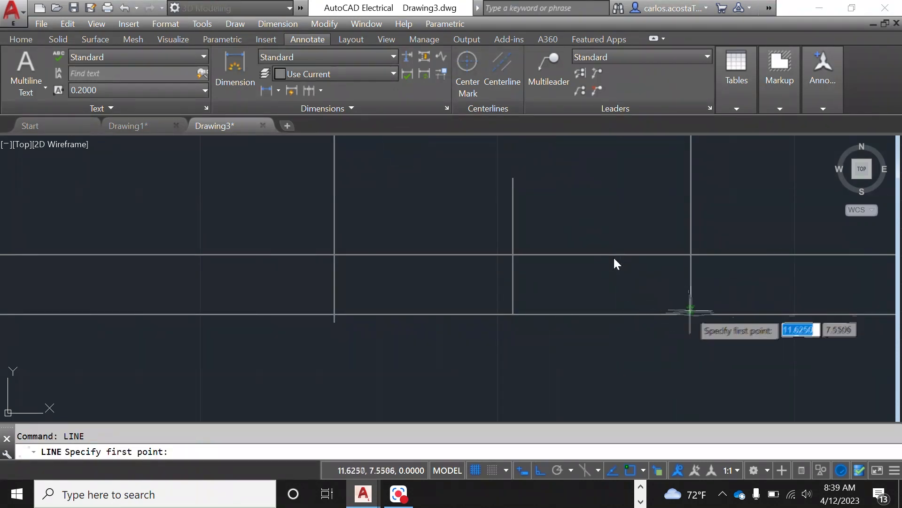
left_click(691, 314)
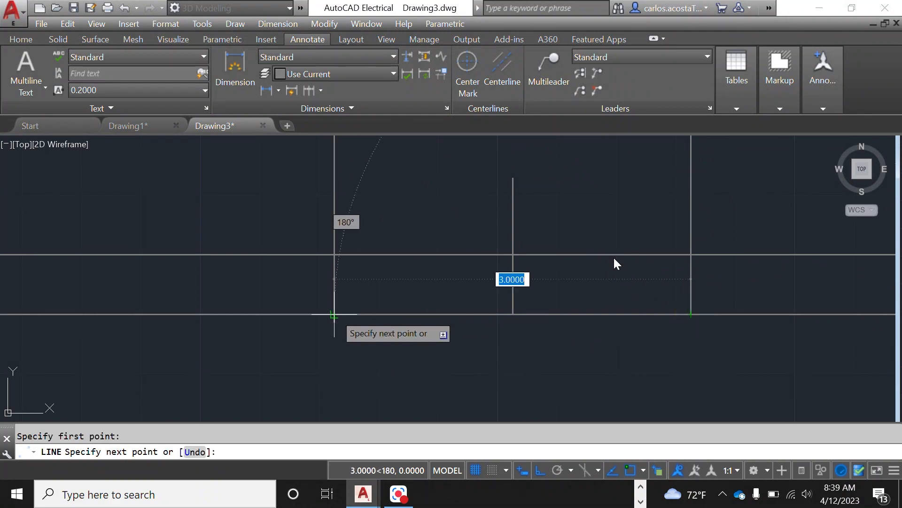
key("Return")
right_click(413, 198)
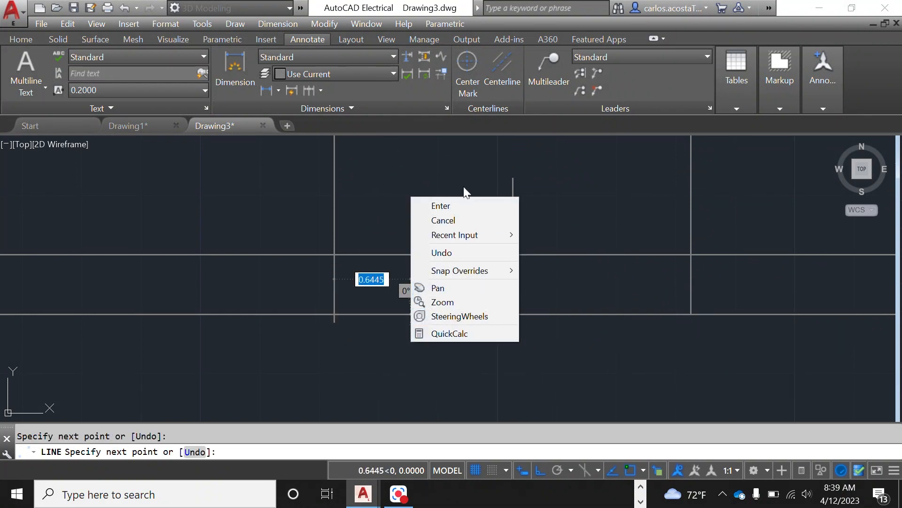
left_click(458, 205)
Step: Trim the wall line segments at the bump-out's left side using its edges as cutting edges
scroll(393, 360, "up", 6)
type("trim")
key("Return")
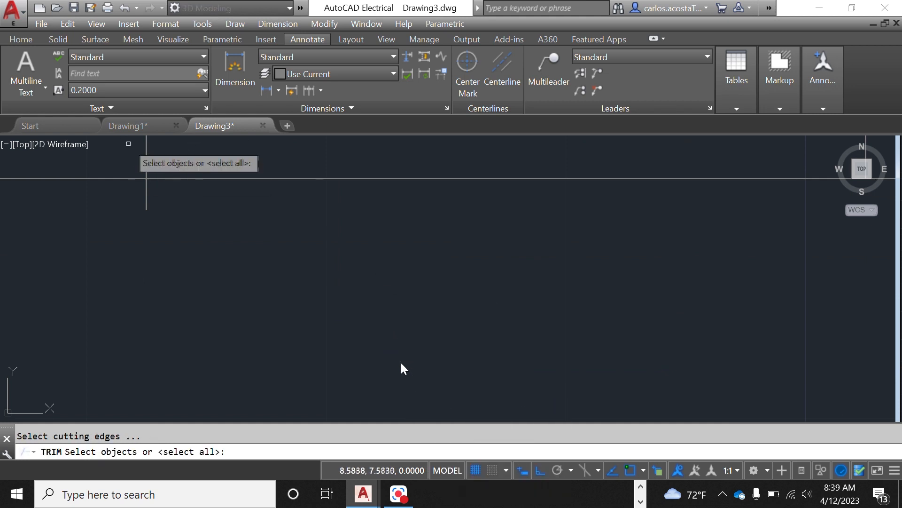
left_click(147, 160)
left_click(129, 179)
key("Return")
left_click(175, 208)
left_click(139, 201)
scroll(166, 222, "down", 10)
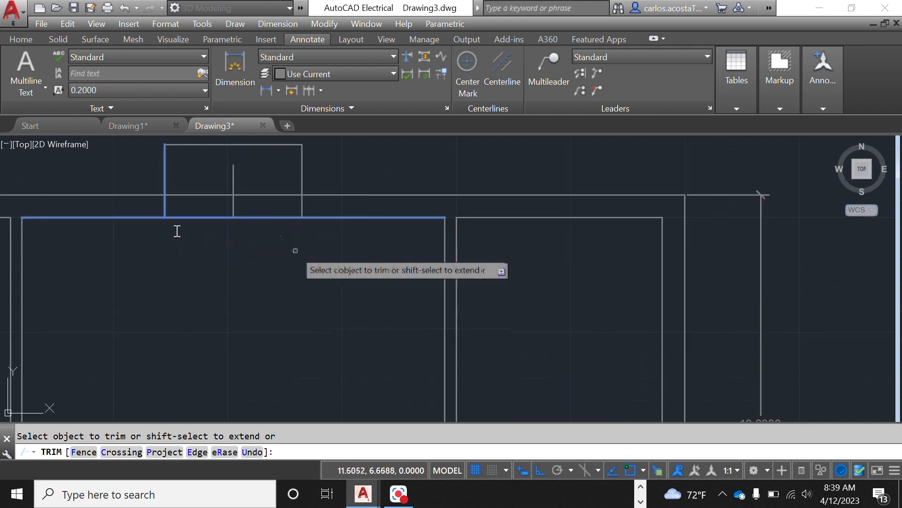
Step: Erase the vertical guide line in the middle of the bump-out
key("Escape")
left_click(234, 182)
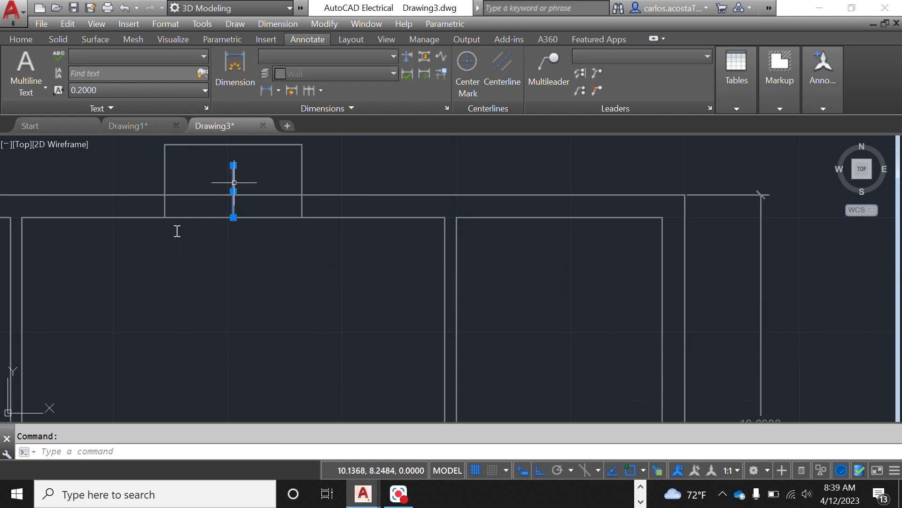
scroll(234, 183, "up", 2)
Step: Try to trim the wall line between the bump-out's sides, using both sides and the upper wall line as cutting edges
right_click(235, 183)
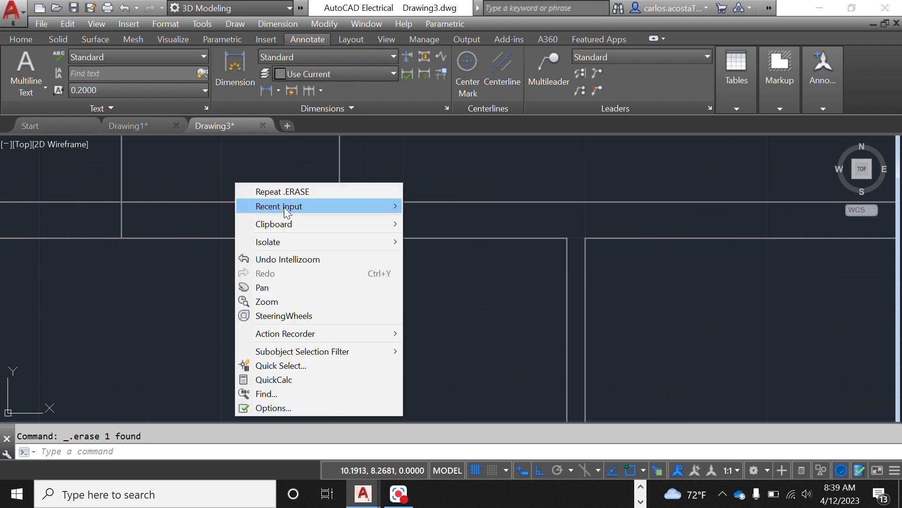
mouse_move(395, 213)
left_click(430, 221)
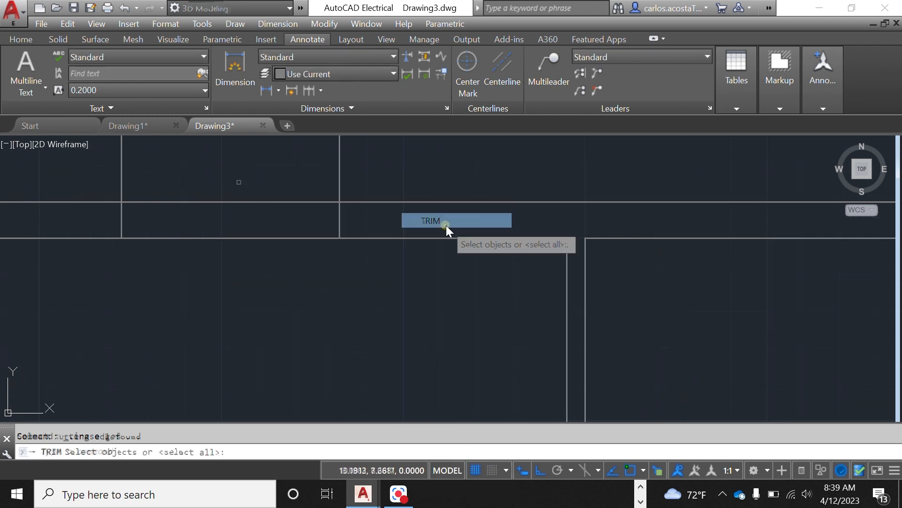
left_click(339, 188)
left_click(121, 182)
left_click(194, 194)
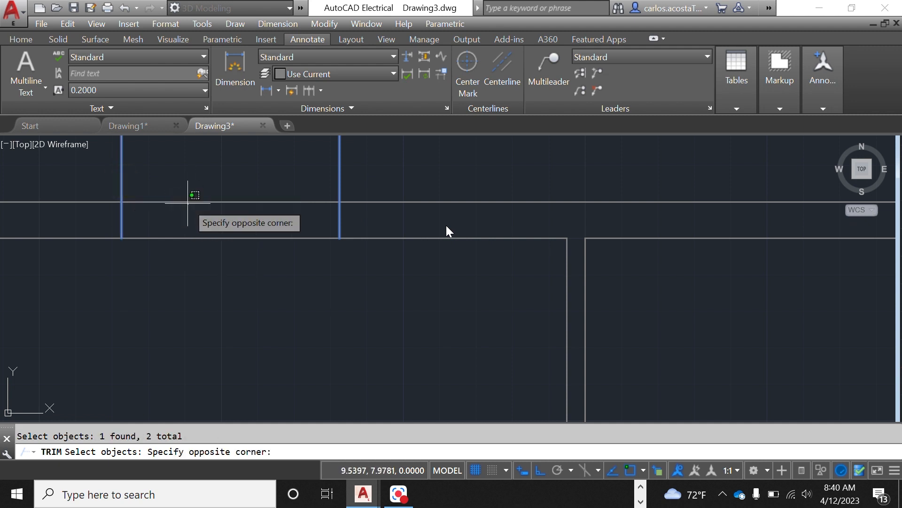
left_click(187, 204)
left_click(189, 202)
key("Return")
left_click(338, 216)
left_click(121, 221)
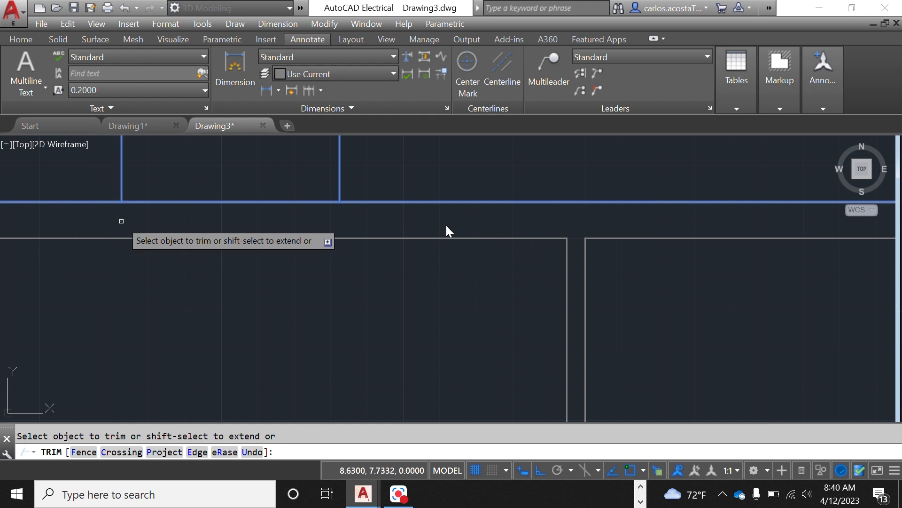
right_click(161, 290)
left_click(191, 298)
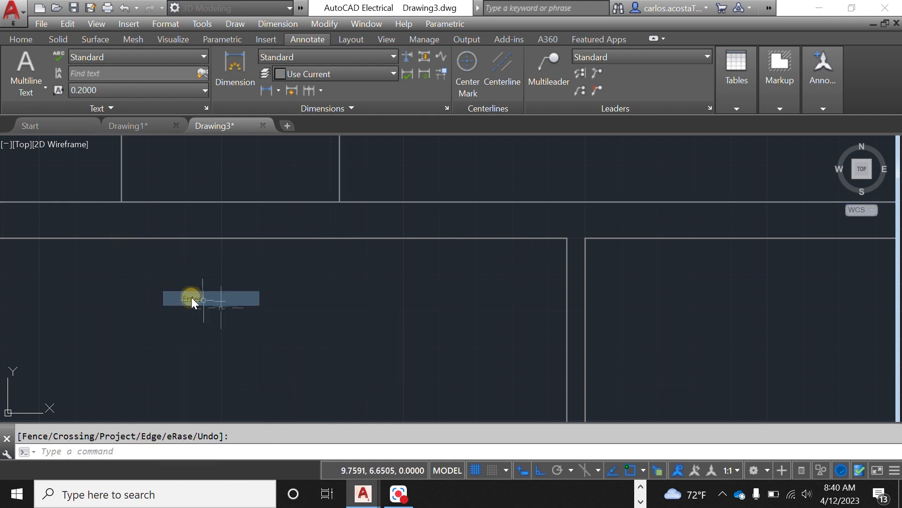
left_click(254, 238)
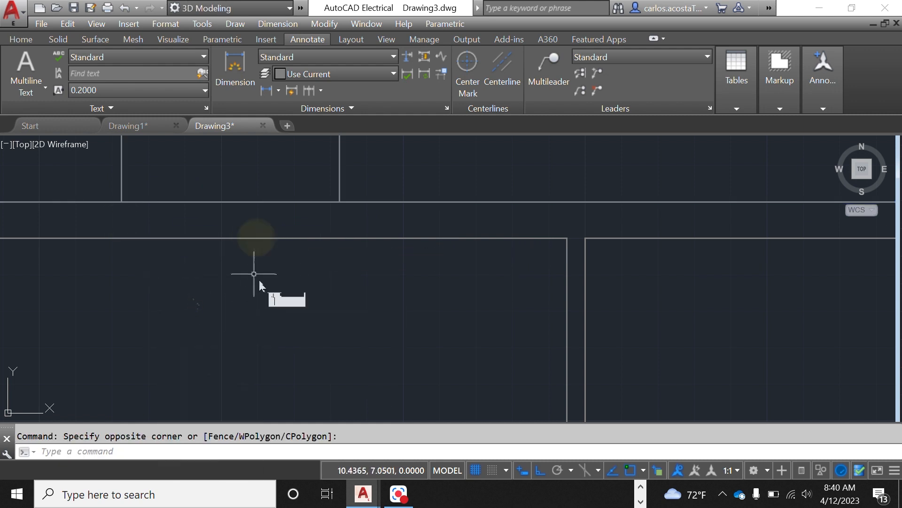
key("Escape")
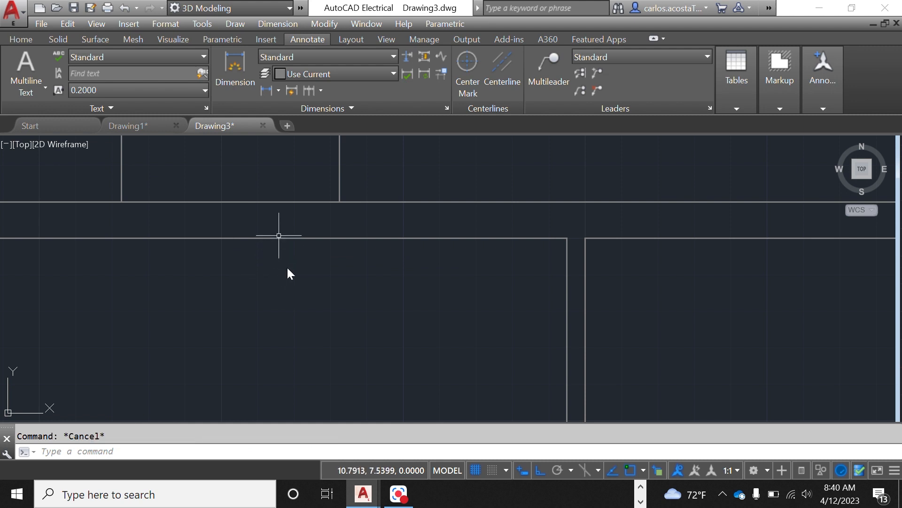
Step: Move the wall line segment at the bump-out's base onto the Windows layer
left_click(278, 238)
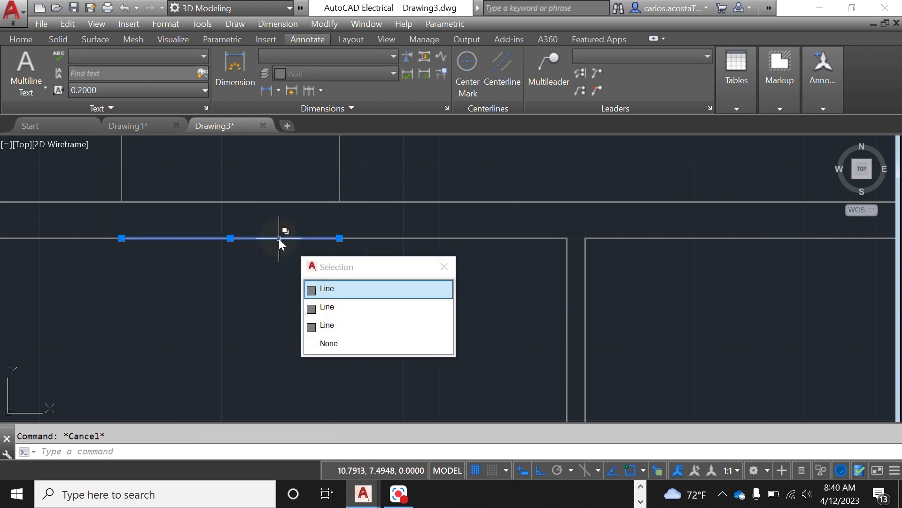
left_click(330, 289)
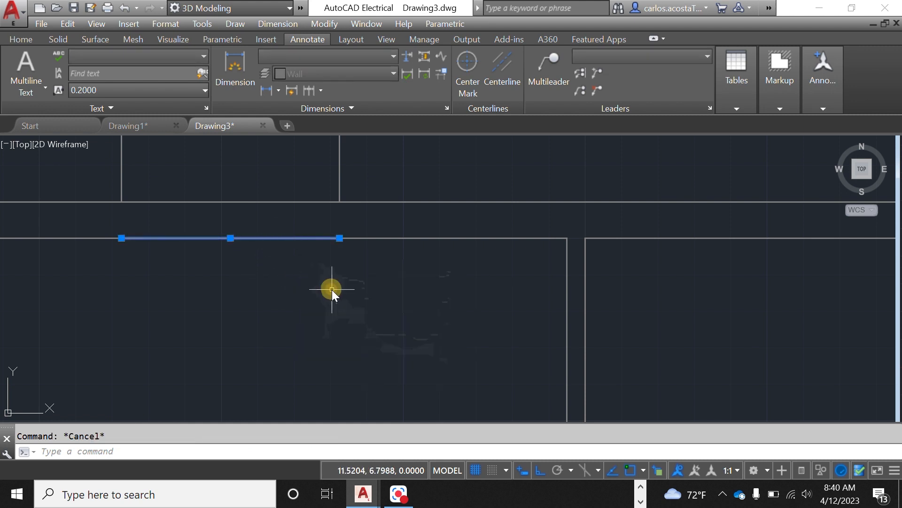
left_click(303, 9)
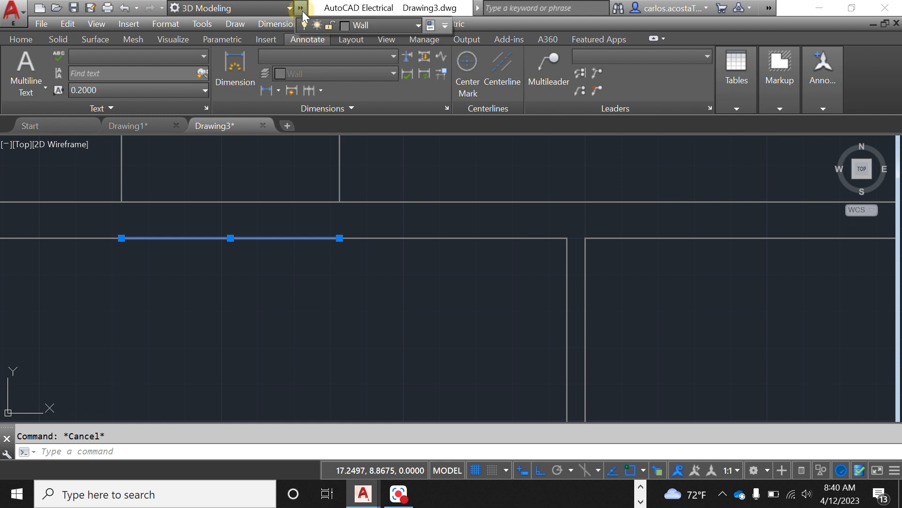
left_click(416, 26)
left_click(374, 161)
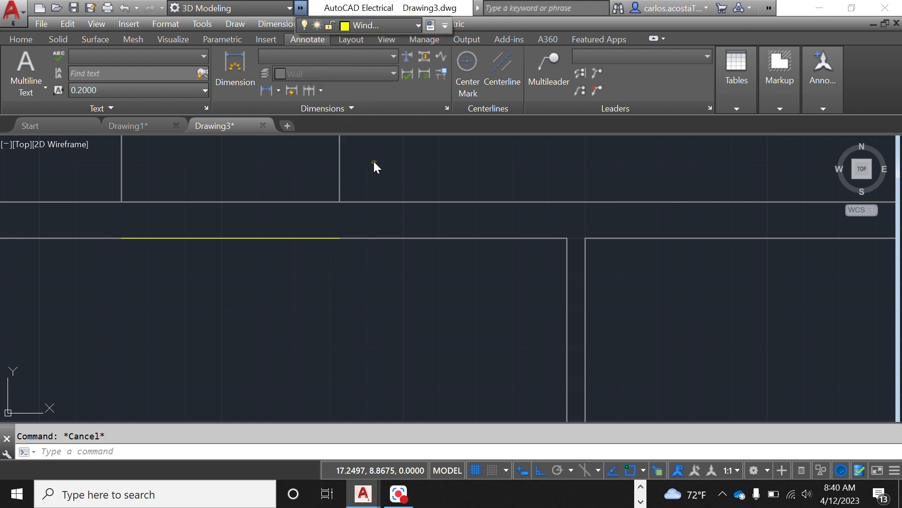
left_click(336, 314)
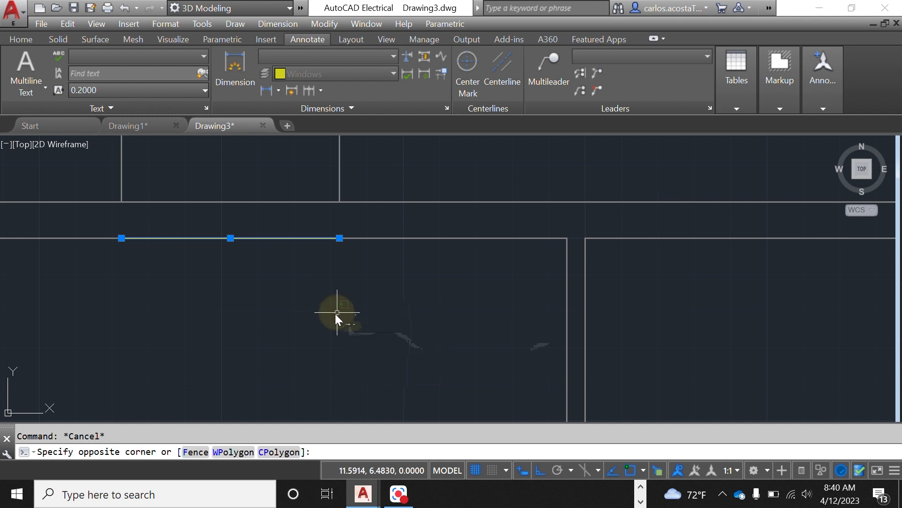
key("Escape")
key("Escape")
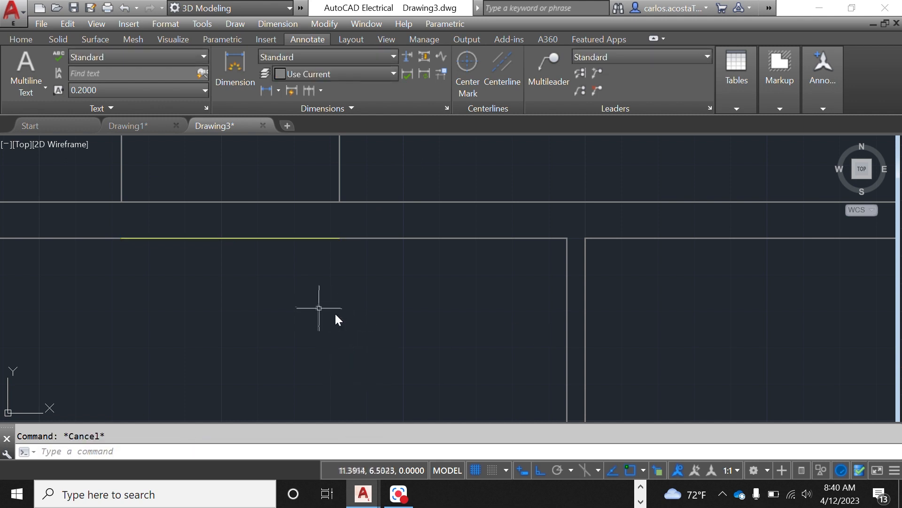
Step: Set the dimension layer override to Windows
scroll(297, 272, "down", 2)
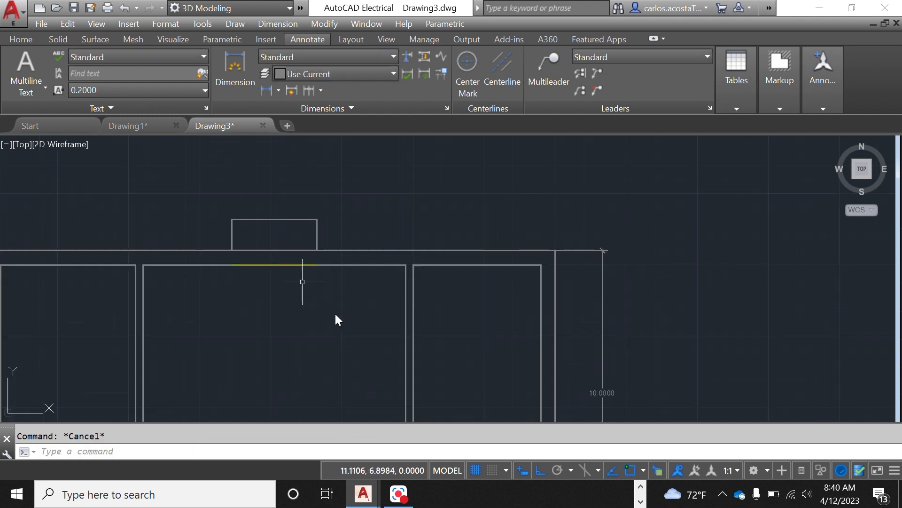
left_click(331, 71)
left_click(307, 240)
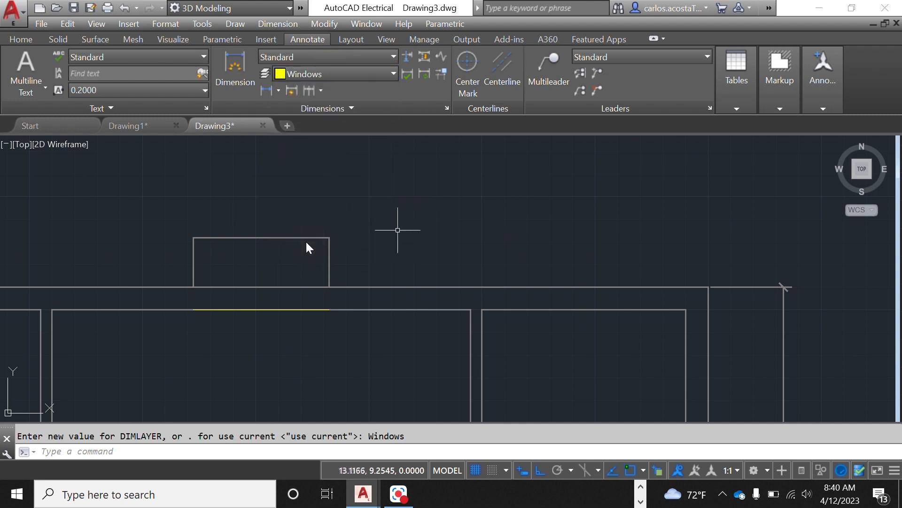
Step: Erase the bump-out's three outline lines
scroll(329, 306, "up", 3)
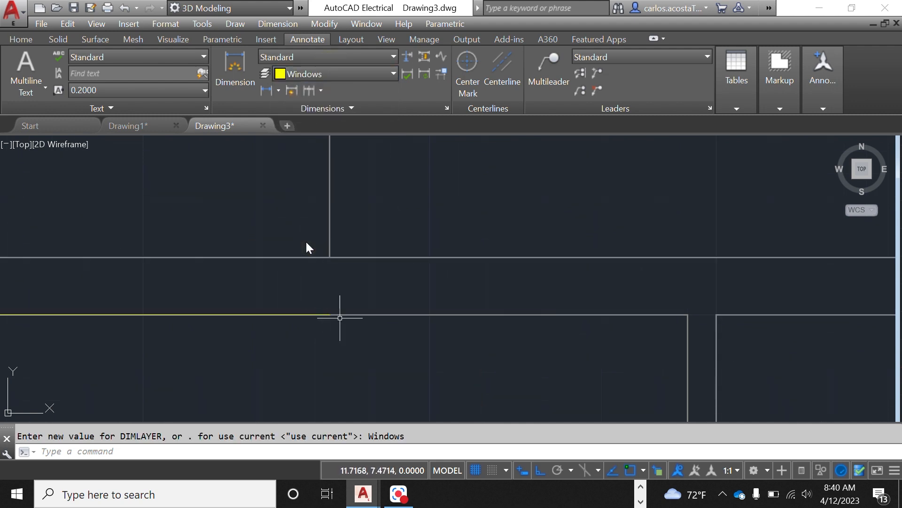
scroll(404, 248, "down", 3)
left_click(419, 218)
left_click(148, 188)
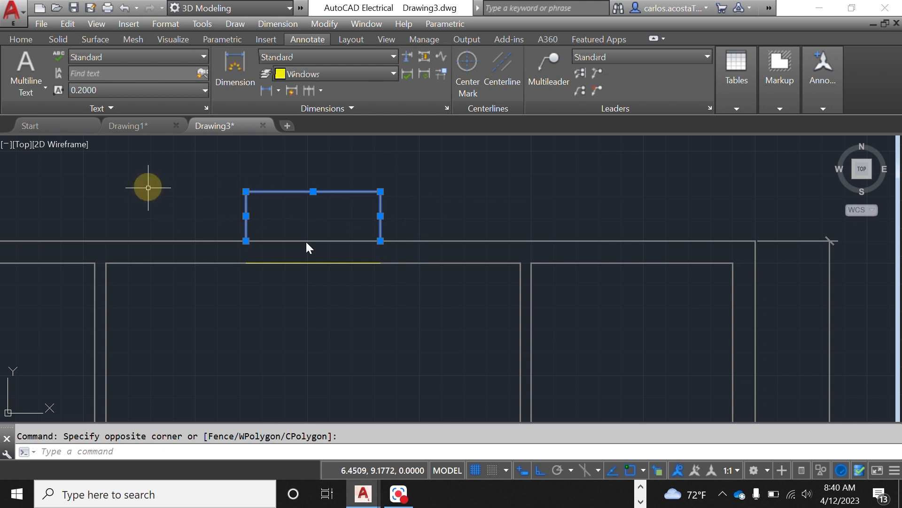
key("Delete")
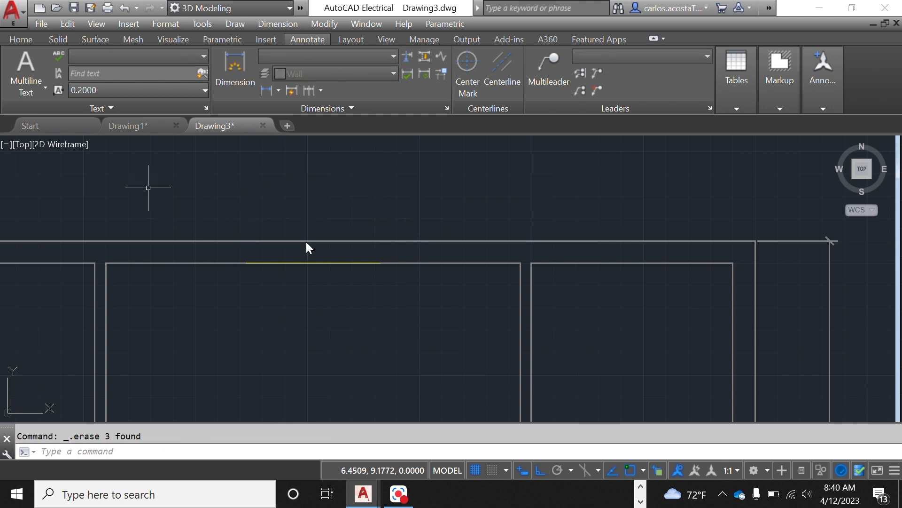
Step: Undo the erase of the bump-out outline
scroll(358, 238, "up", 2)
right_click(368, 222)
left_click(339, 193)
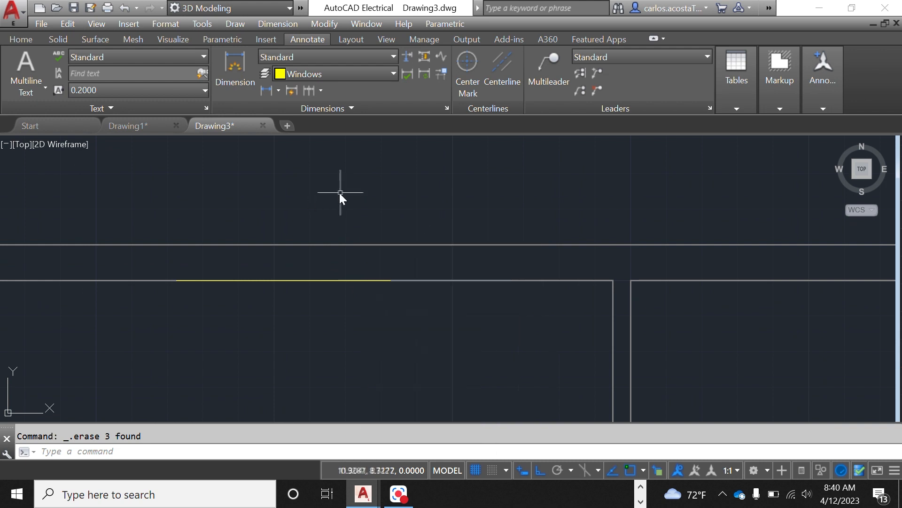
scroll(341, 192, "down", 2)
key("ctrl+z")
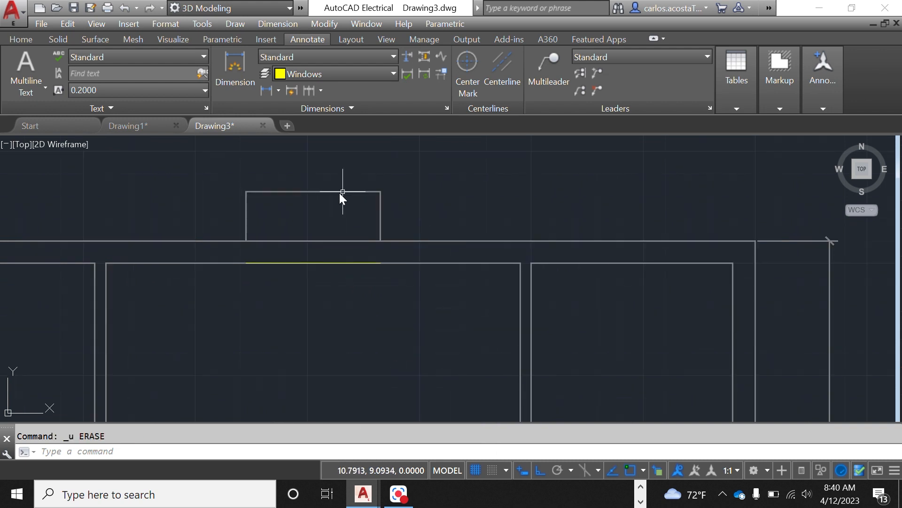
Step: Erase the bump-out's three outline lines again
left_click(327, 72)
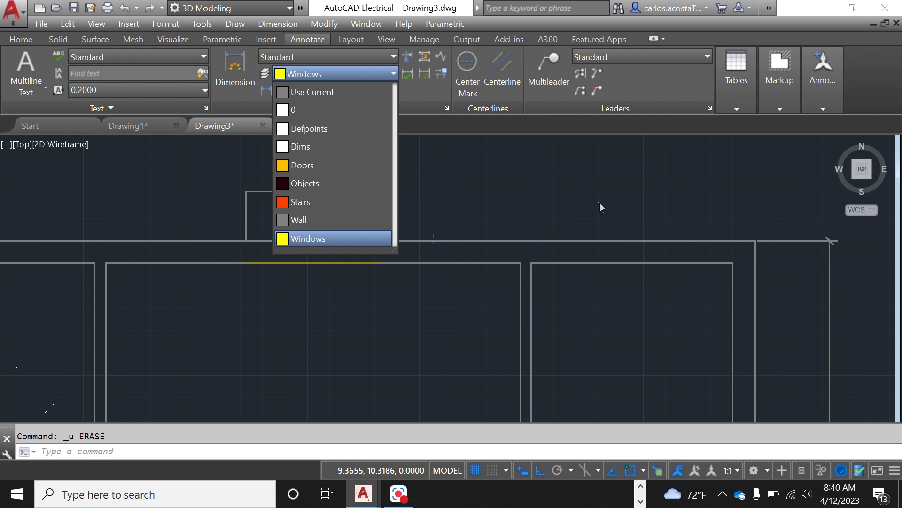
left_click(450, 228)
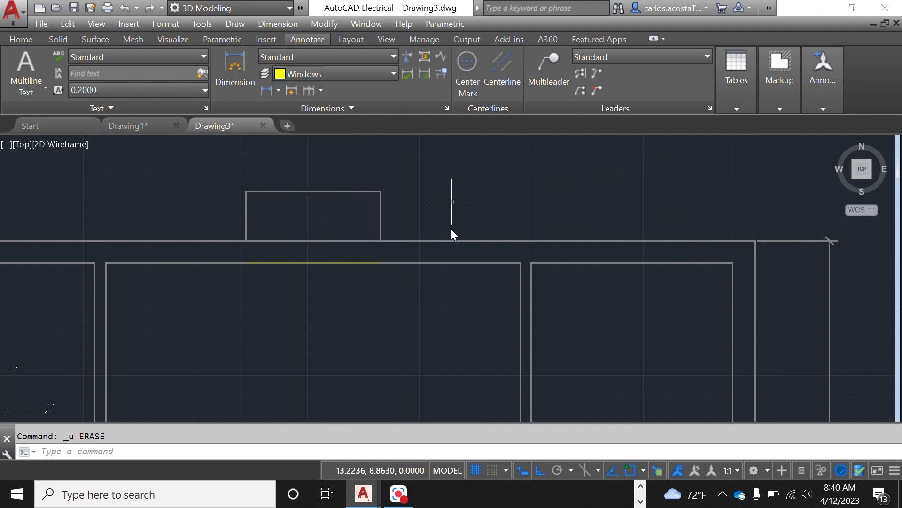
left_click(452, 202)
left_click(103, 184)
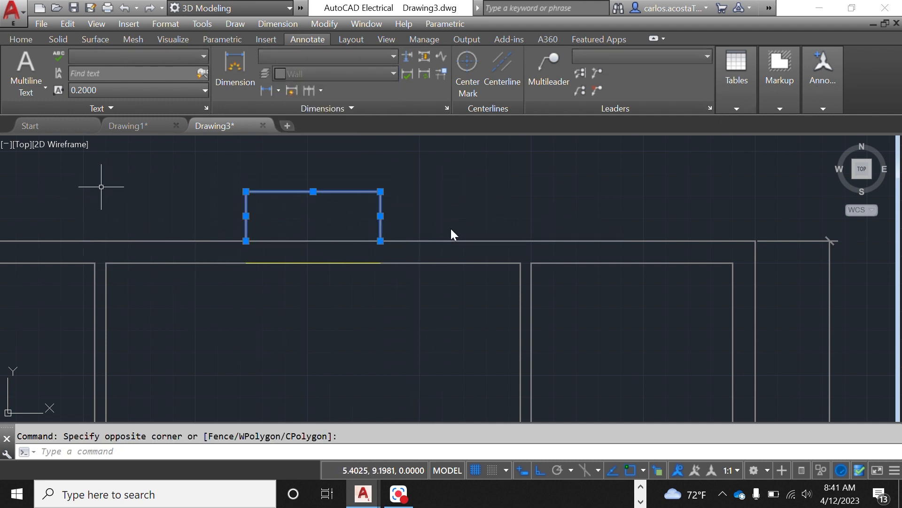
key("Delete")
scroll(350, 220, "up", 2)
scroll(379, 218, "down", 1)
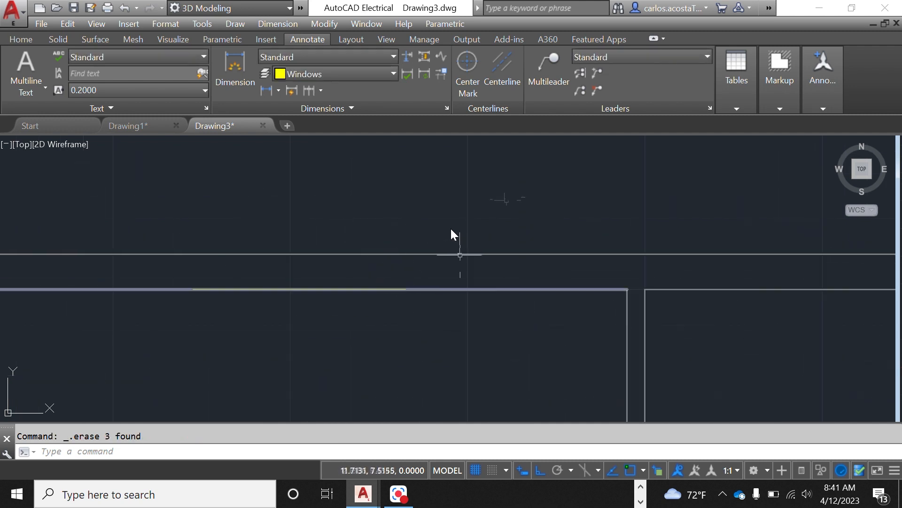
right_click(503, 186)
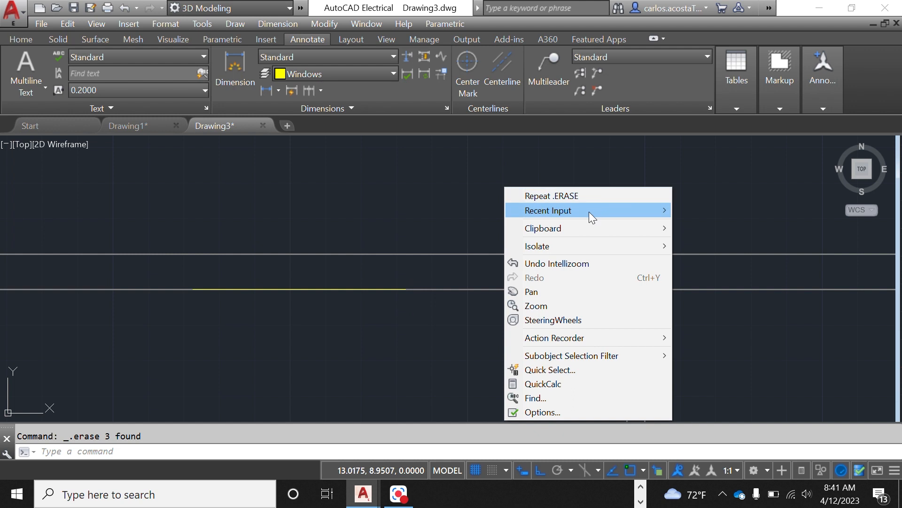
mouse_move(588, 211)
left_click(731, 269)
scroll(392, 289, "up", 2)
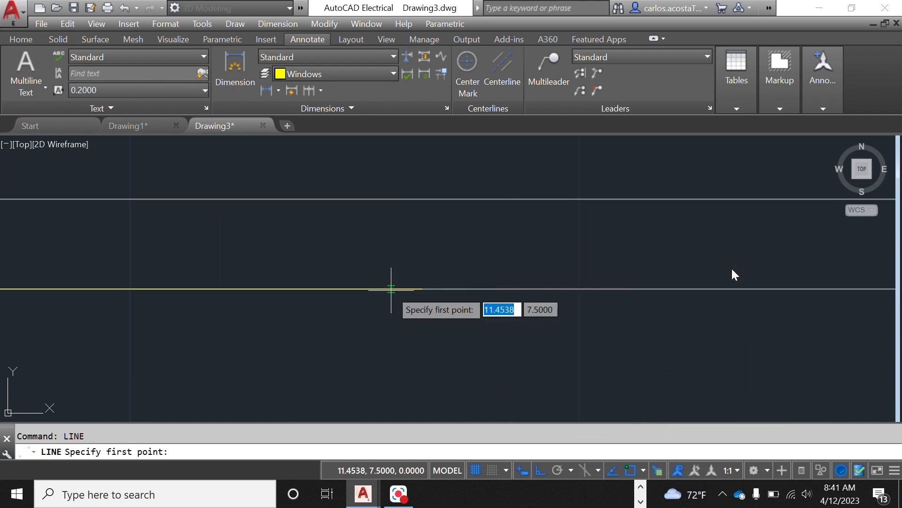
left_click(422, 289)
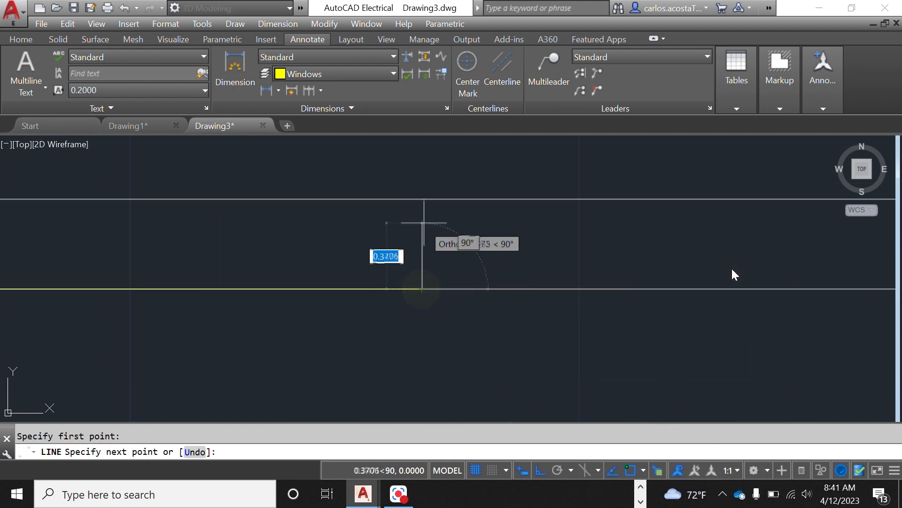
key("Escape")
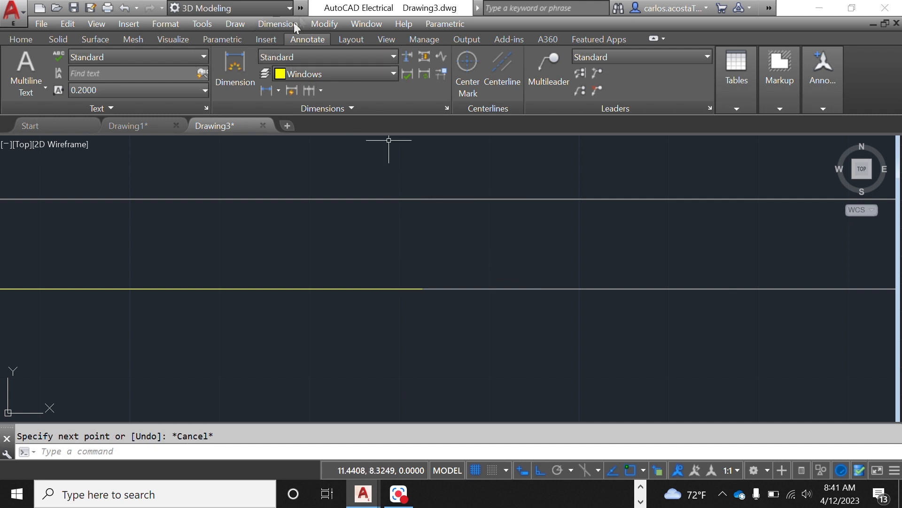
Step: Make Windows the current layer and draw a stepped line from the wall: 0.7 up, 0.25 right, then 0.2 up
left_click(301, 8)
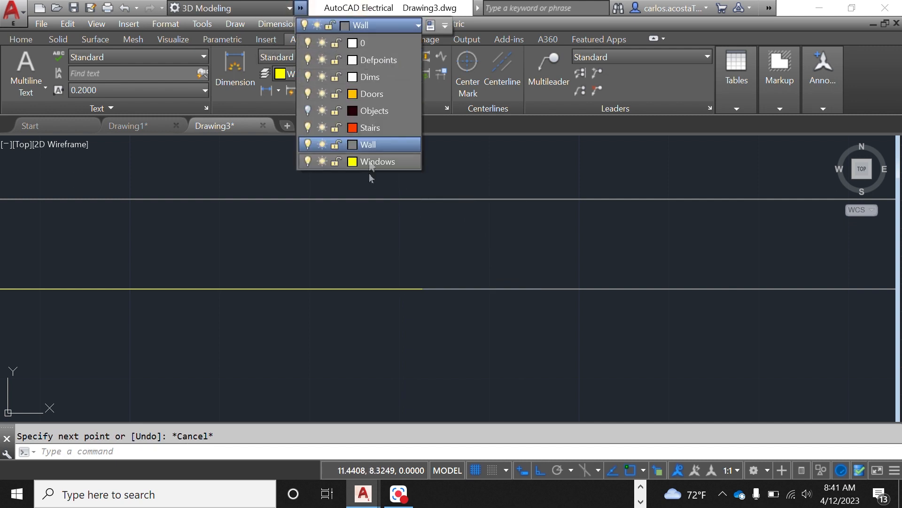
left_click(379, 161)
right_click(410, 170)
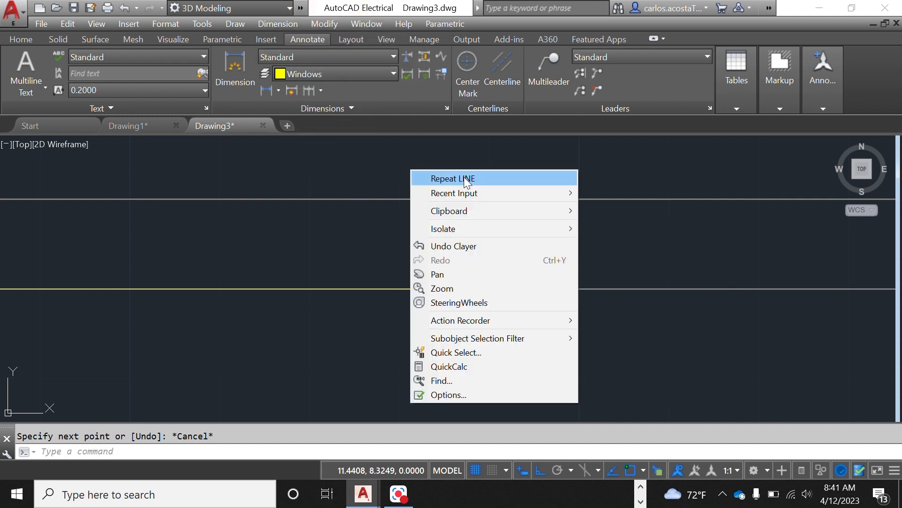
left_click(464, 177)
left_click(422, 288)
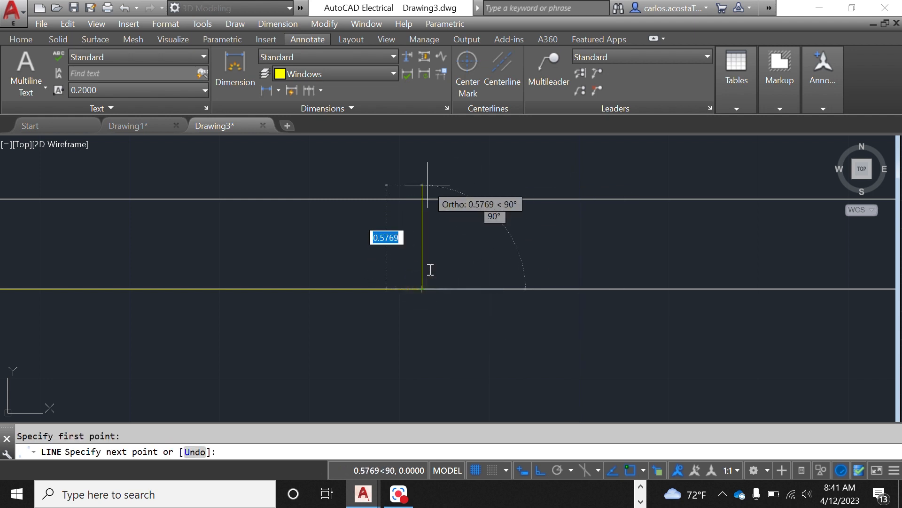
type("0.7")
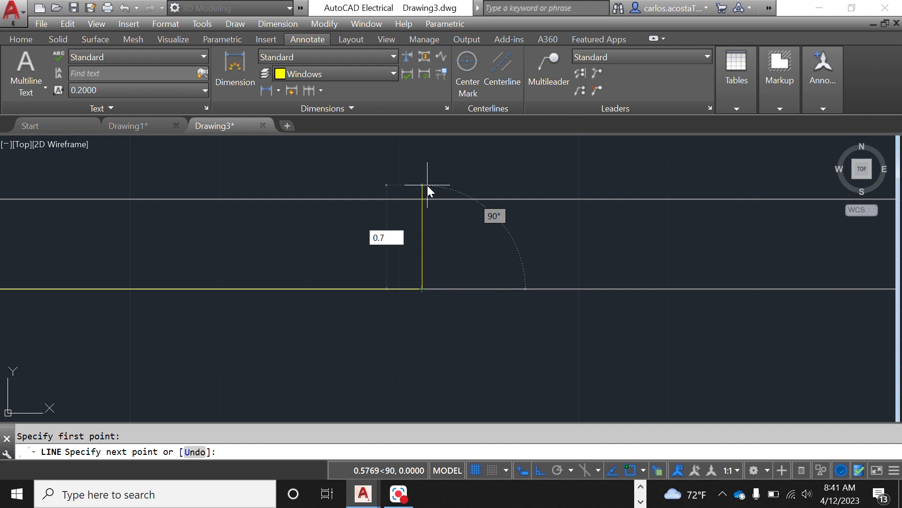
key("Return")
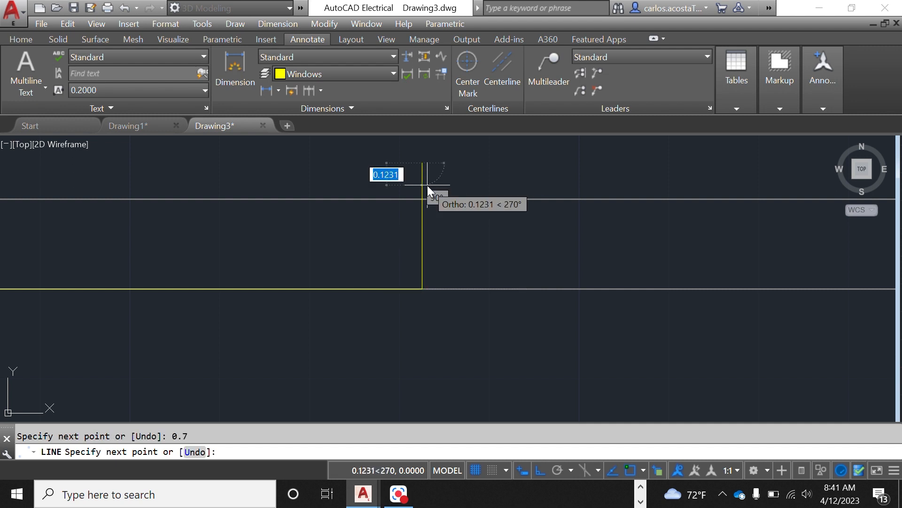
type("0.25")
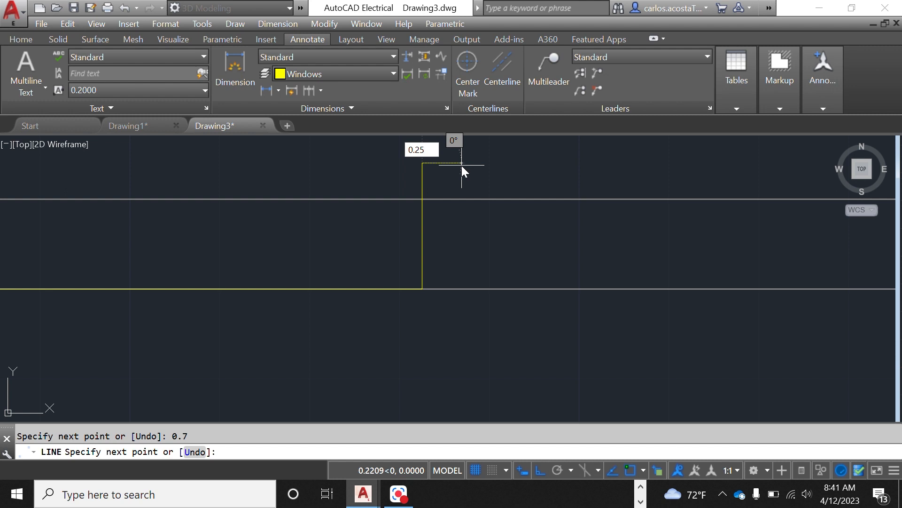
key("Return")
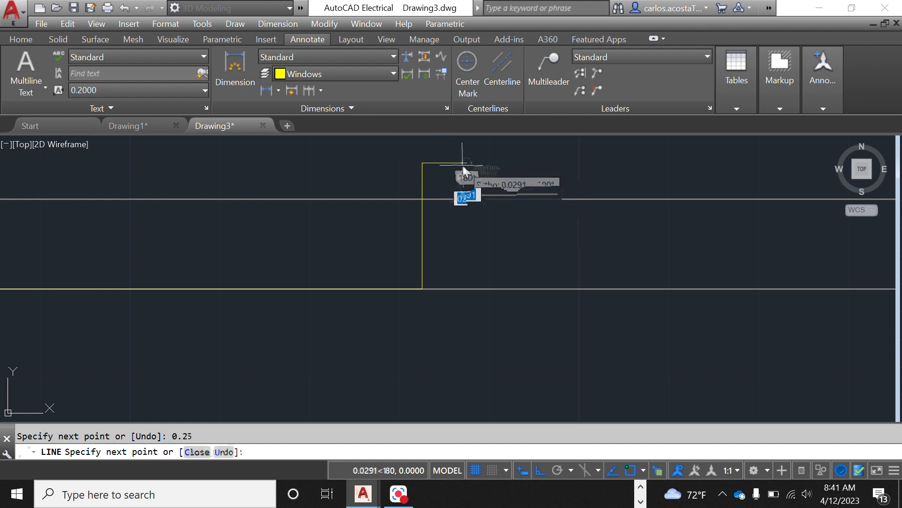
scroll(466, 174, "down", 4)
type("0.2")
key("Return")
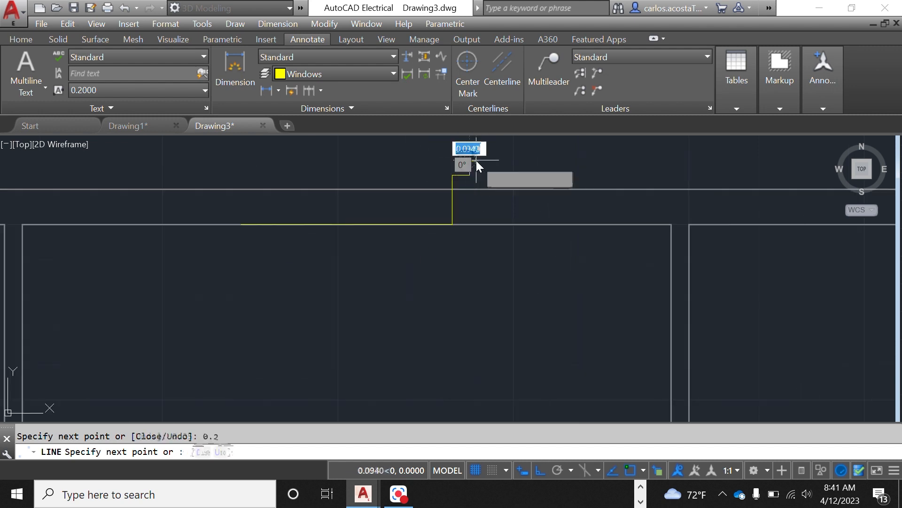
right_click(371, 165)
left_click(407, 180)
Step: Mirror the stepped line about a vertical axis on the wall, keeping the original
scroll(502, 166, "up", 5)
left_click(459, 184)
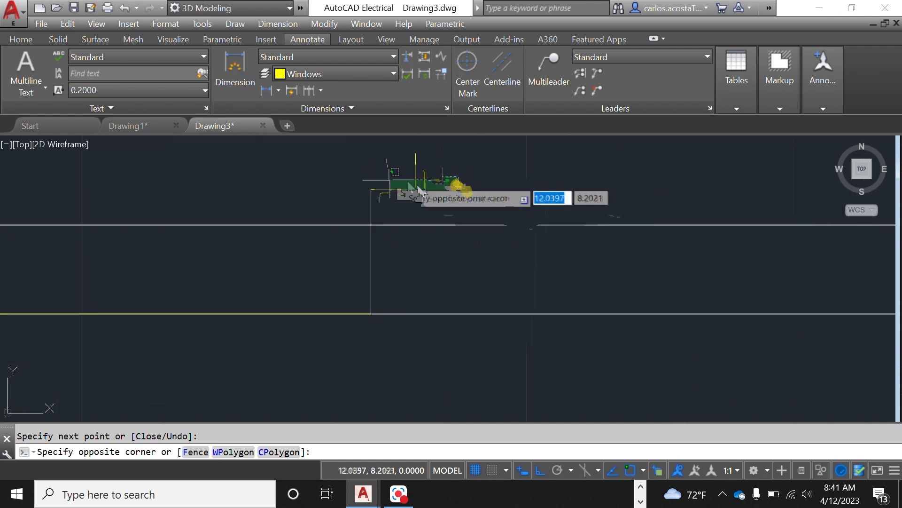
left_click(308, 158)
left_click(389, 195)
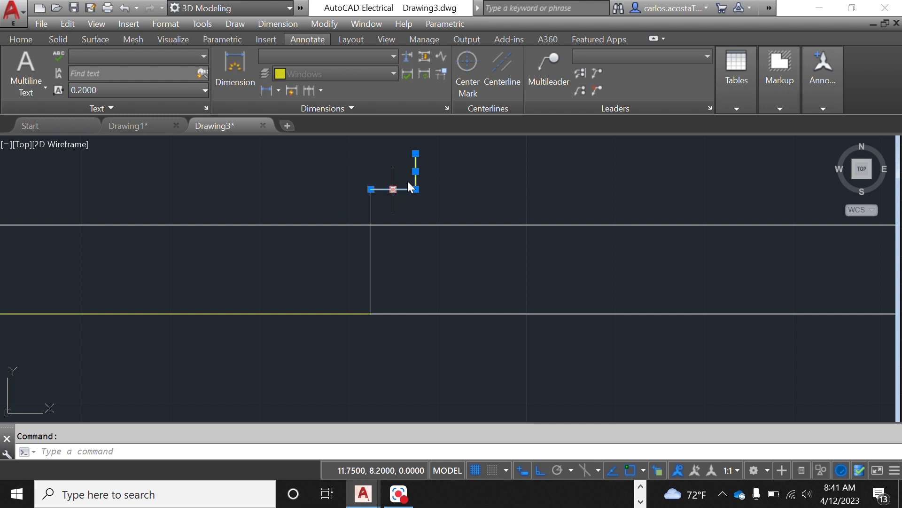
left_click(371, 248)
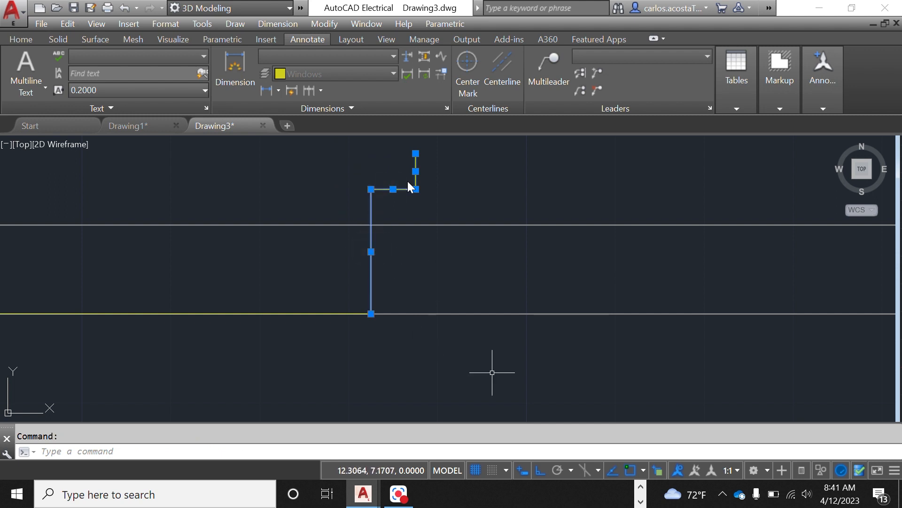
key("Return")
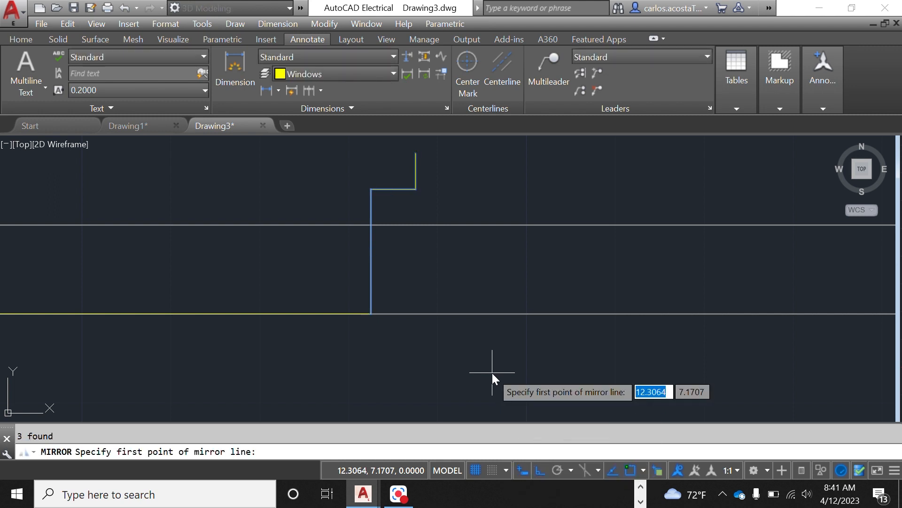
scroll(536, 331, "down", 2)
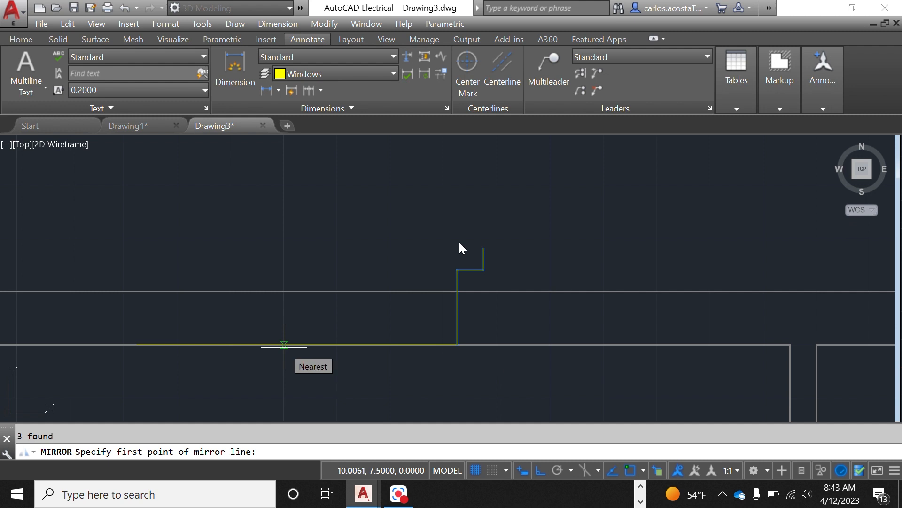
left_click(284, 344)
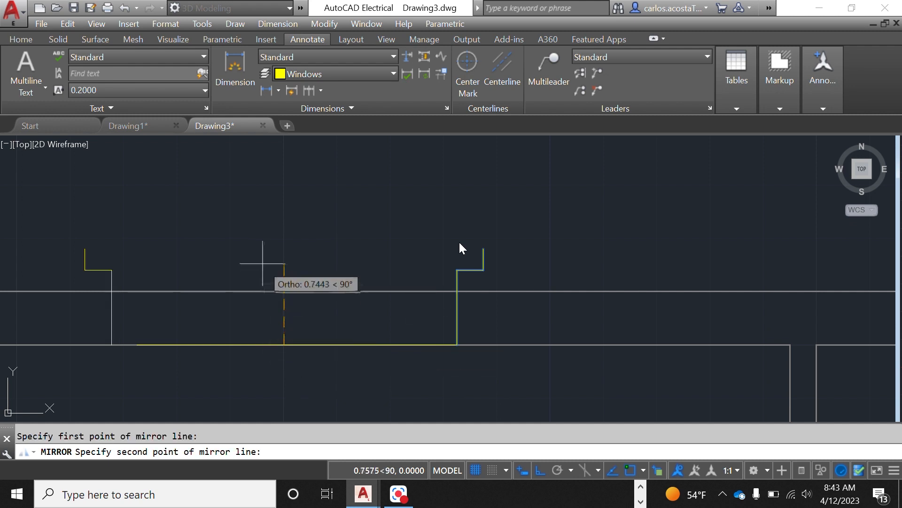
left_click(262, 250)
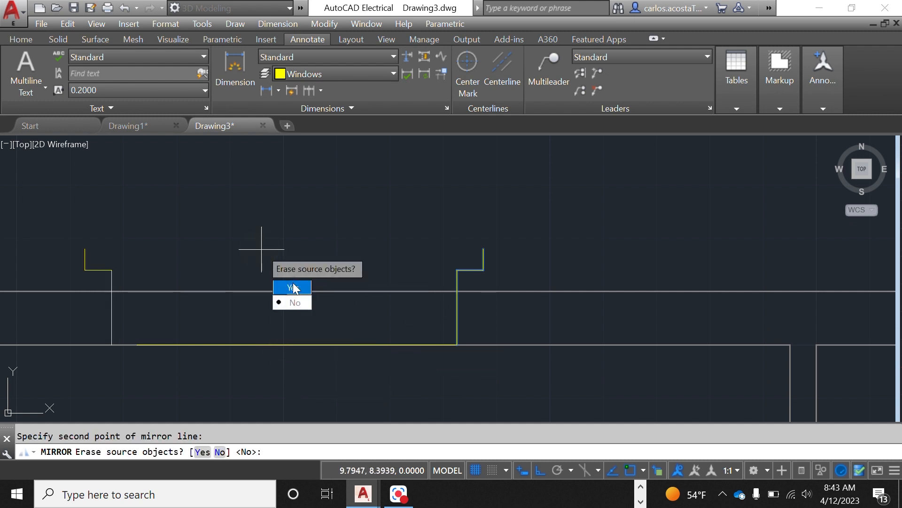
left_click(295, 302)
scroll(135, 350, "up", 4)
left_click(111, 329)
scroll(204, 382, "down", 3)
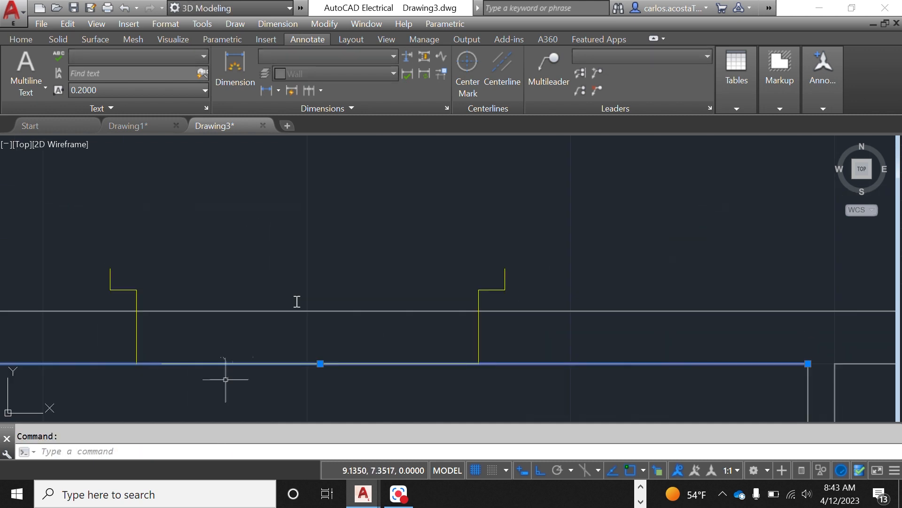
scroll(372, 235, "down", 3)
key("Escape")
Step: Move the left stepped line slightly to the right along the wall
scroll(298, 302, "up", 5)
left_click(289, 268)
left_click(198, 217)
type("move")
key("Return")
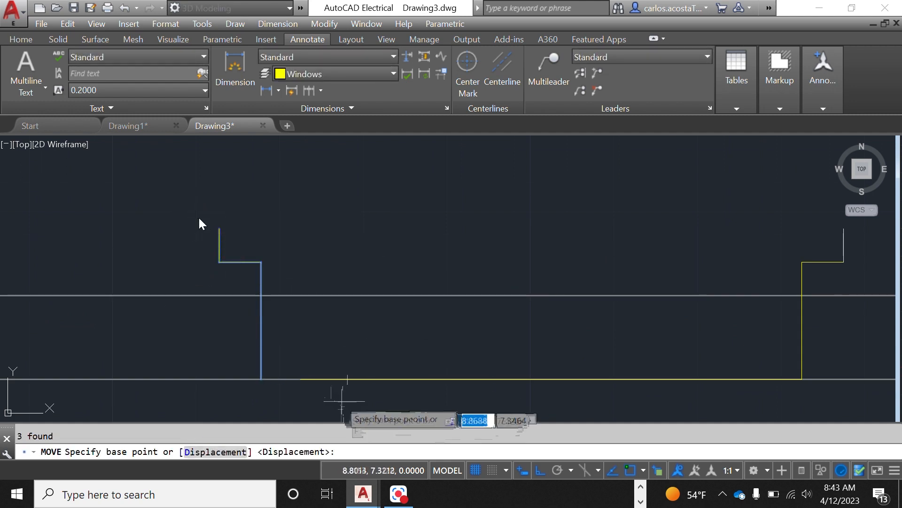
left_click(261, 378)
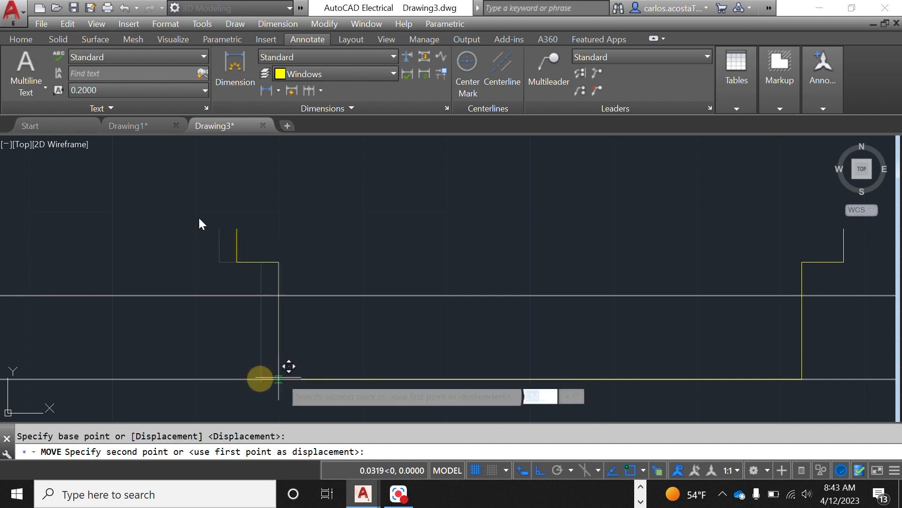
left_click(299, 378)
right_click(409, 246)
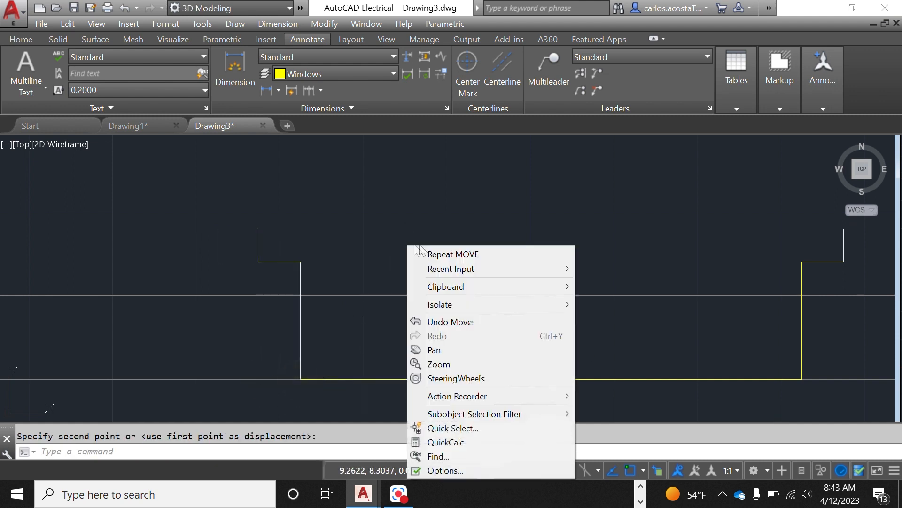
left_click(472, 214)
key("Escape")
Step: Draw a 3.5-unit line joining the top ends of the two stepped lines
scroll(472, 216, "down", 5)
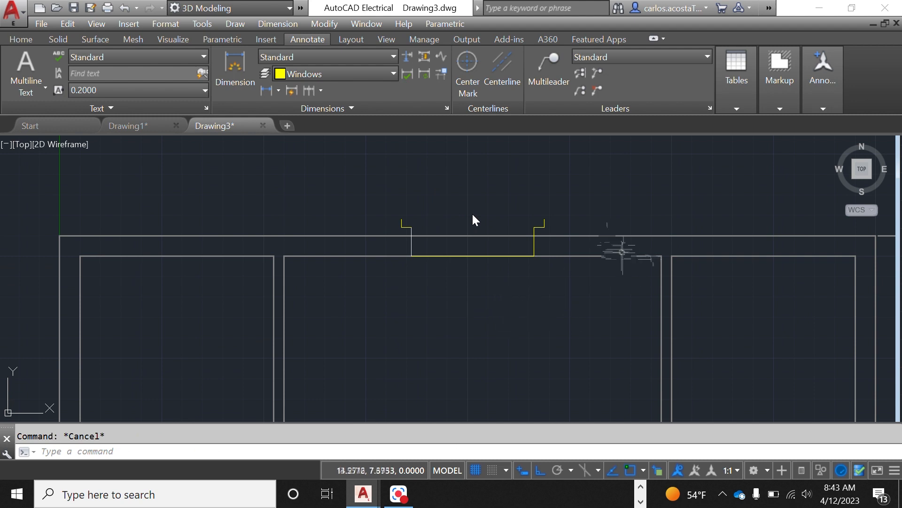
scroll(614, 282, "down", 3)
scroll(710, 308, "up", 3)
scroll(212, 214, "up", 2)
right_click(351, 190)
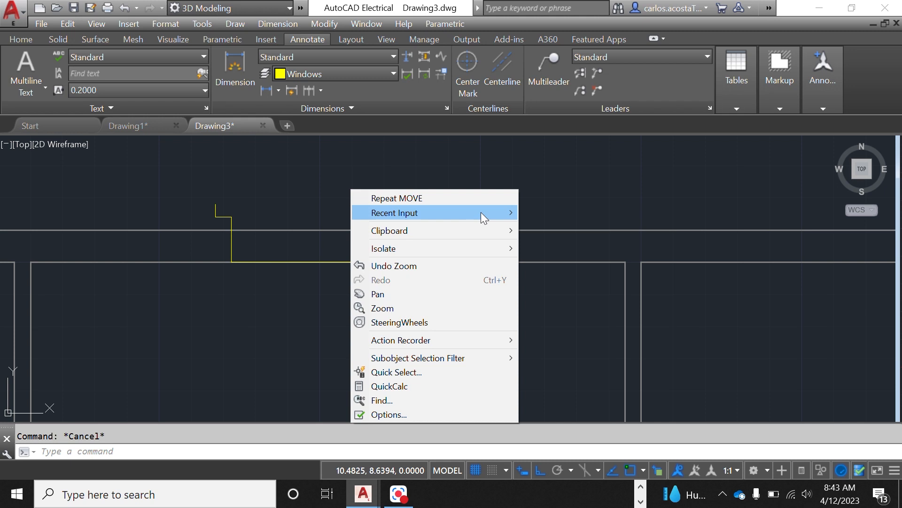
mouse_move(481, 213)
left_click(570, 268)
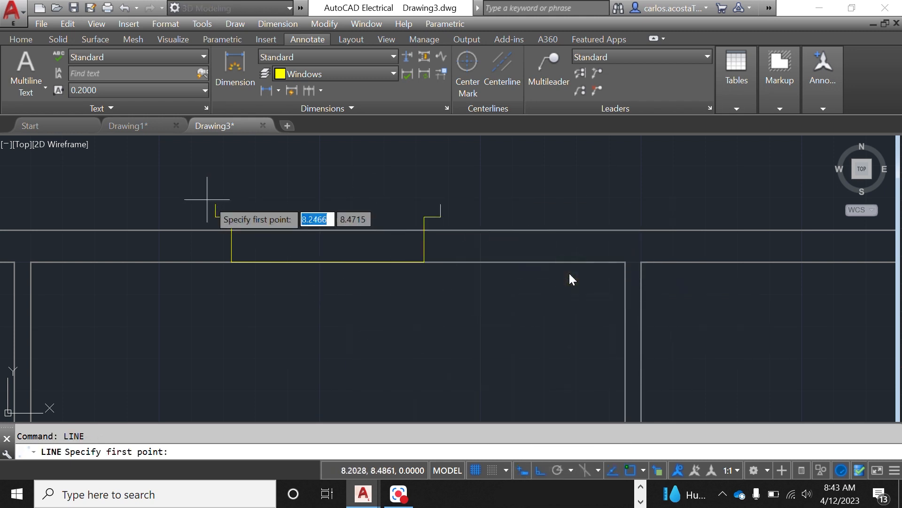
left_click(215, 204)
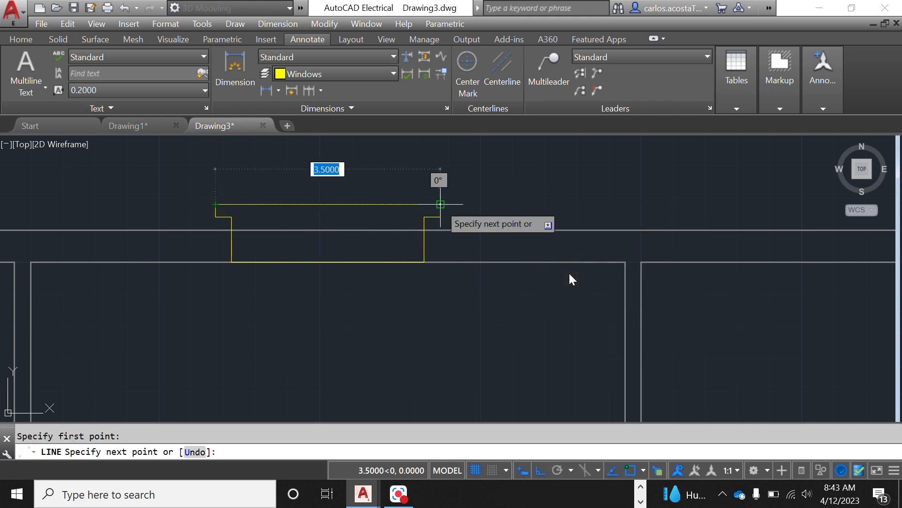
left_click(440, 204)
right_click(529, 195)
left_click(572, 199)
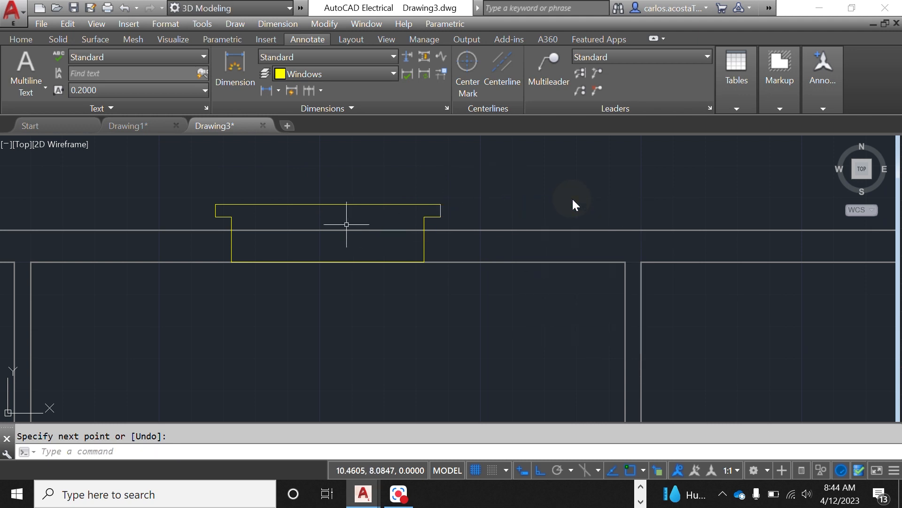
Step: Select the window outline without the wall's bottom line and move it 0.2 units down
scroll(346, 225, "down", 4)
scroll(379, 197, "up", 4)
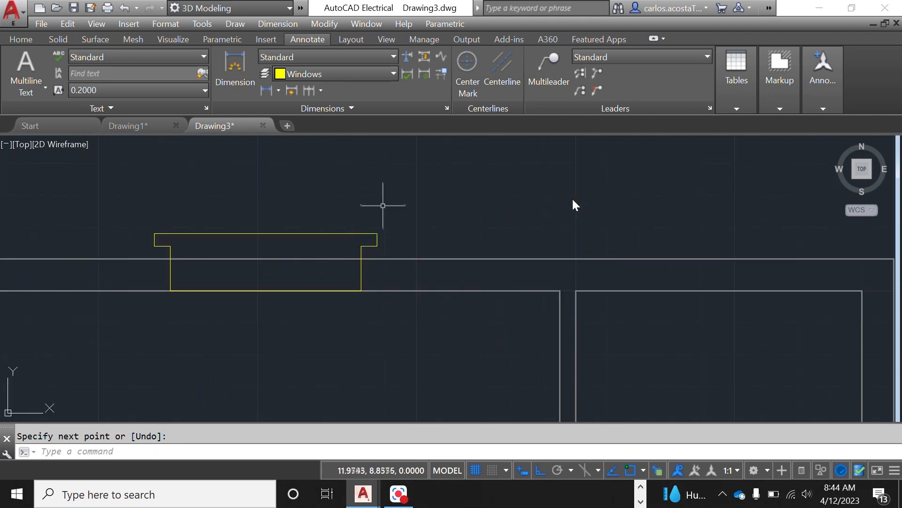
left_click(415, 247)
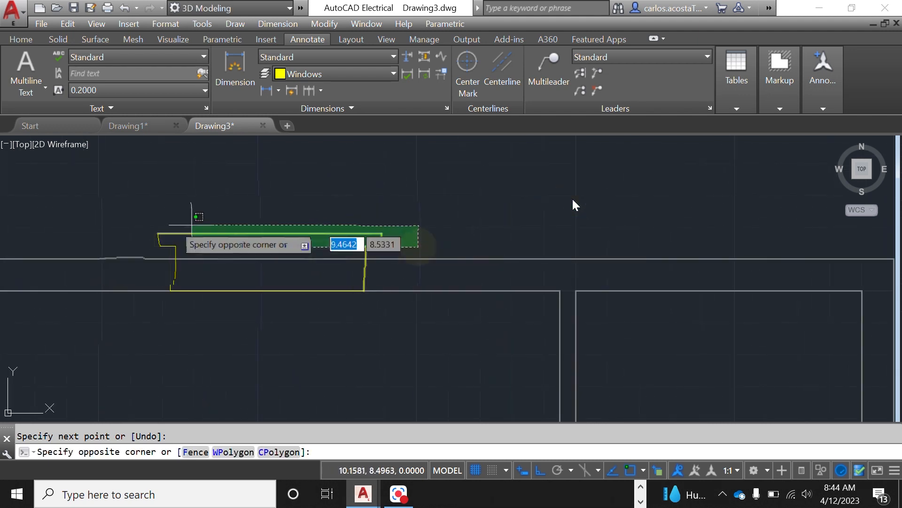
left_click(115, 223)
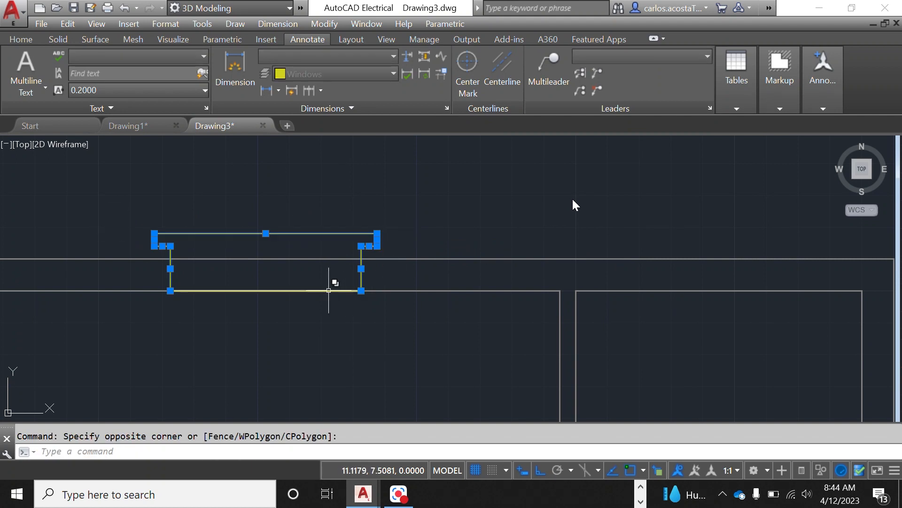
left_click(328, 293)
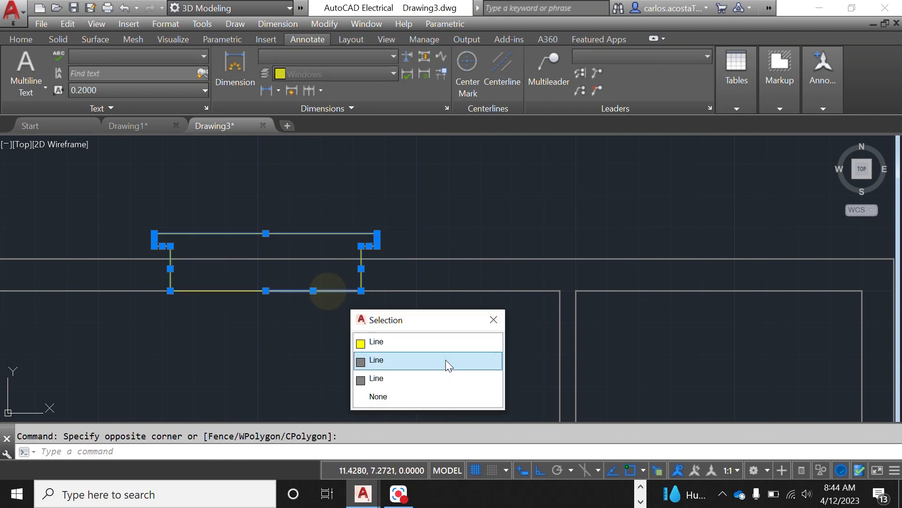
left_click(403, 341)
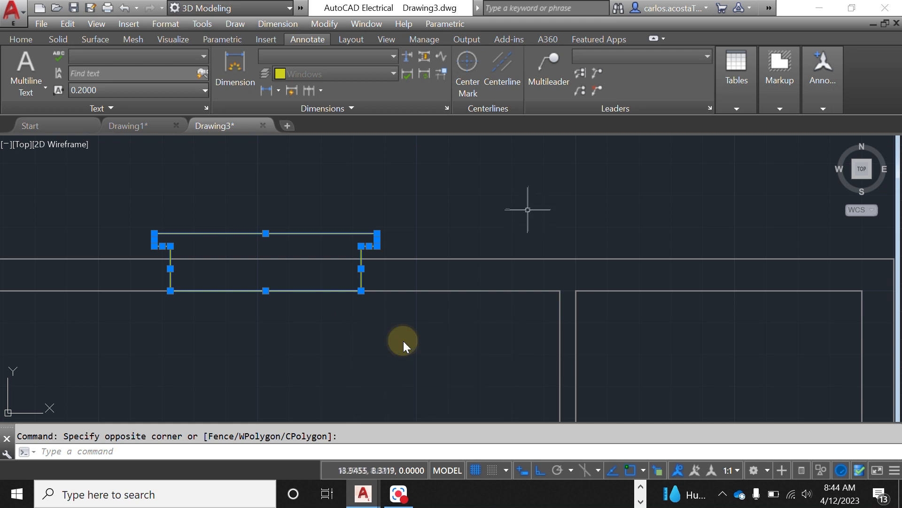
type("move")
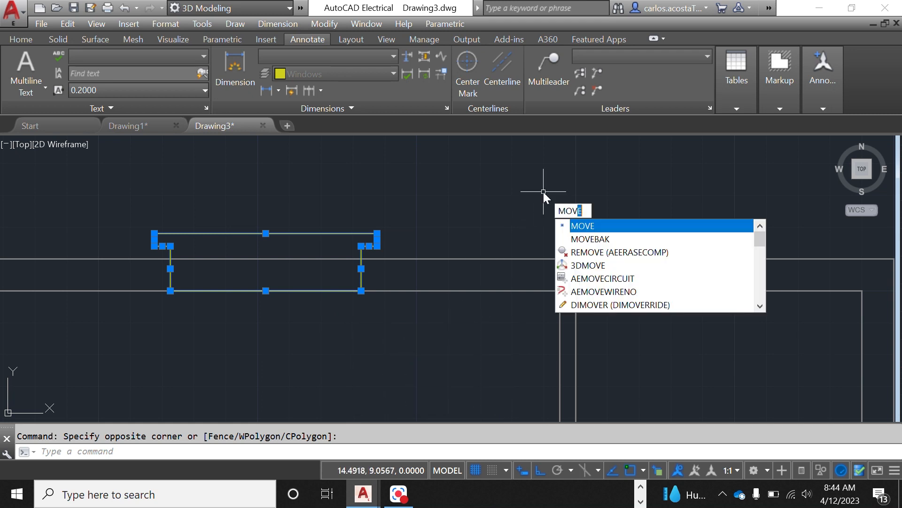
key("Return")
scroll(543, 191, "up", 5)
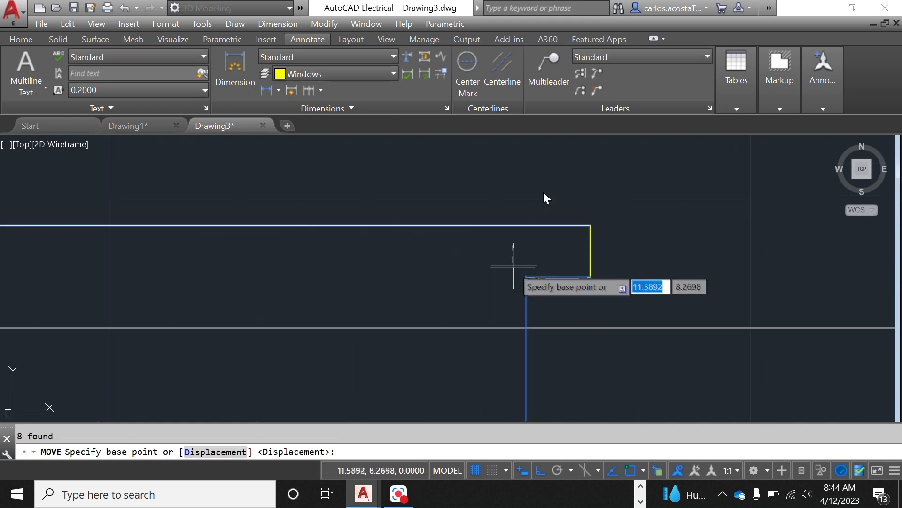
left_click(528, 278)
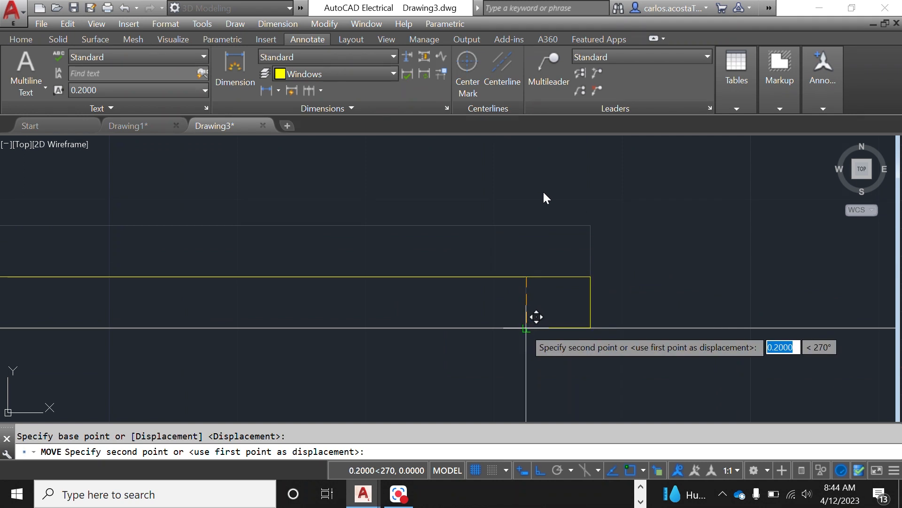
left_click(525, 327)
right_click(506, 215)
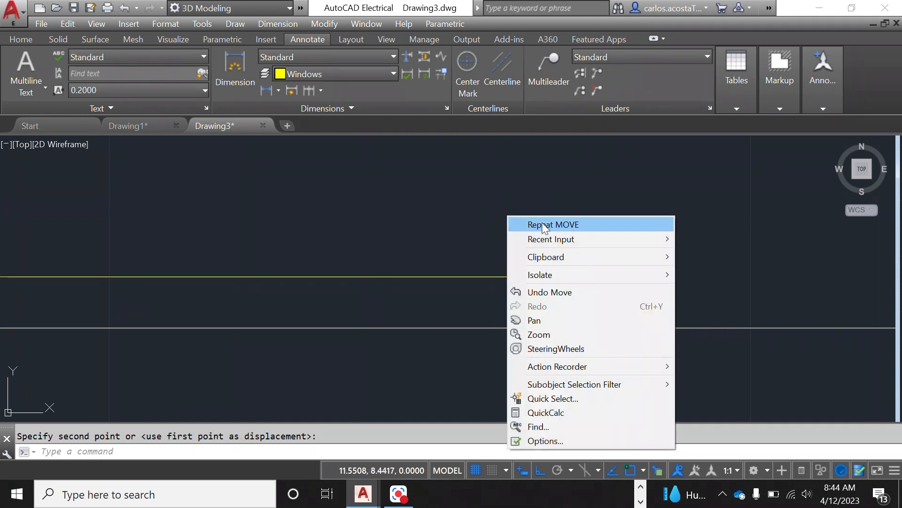
left_click(540, 224)
key("Escape")
key("Escape")
Step: Trim the top and bottom wall lines inside the window opening, using the window's two side lines as cutting edges
scroll(532, 215, "down", 5)
scroll(550, 362, "up", 2)
scroll(486, 370, "down", 2)
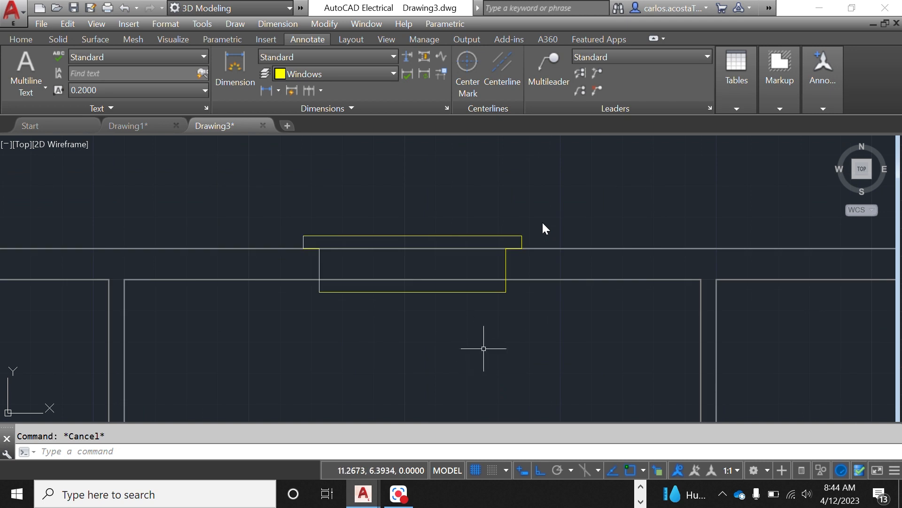
type("tr")
key("Return")
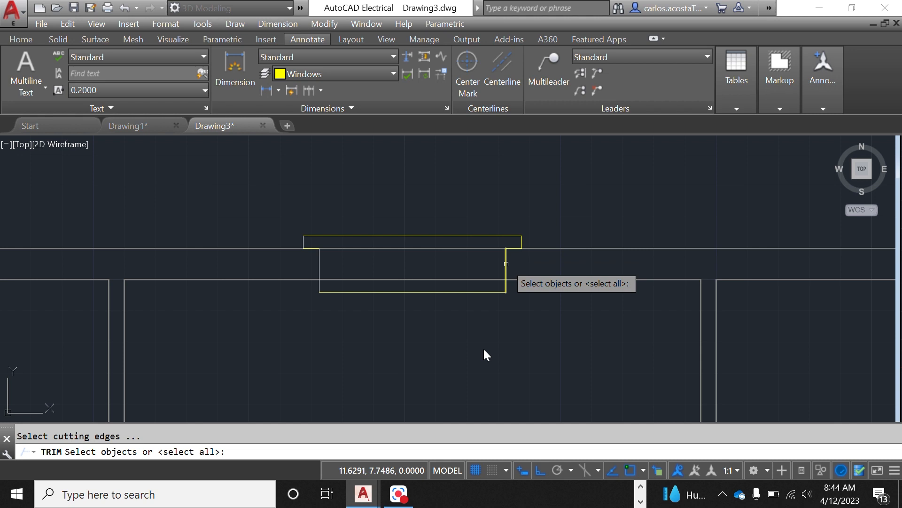
left_click(506, 263)
left_click(320, 266)
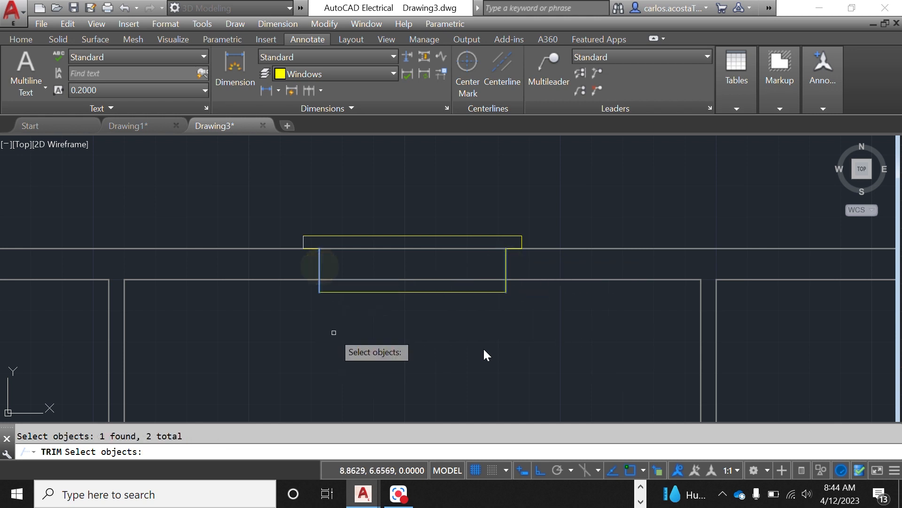
key("Return")
left_click(388, 248)
left_click(391, 281)
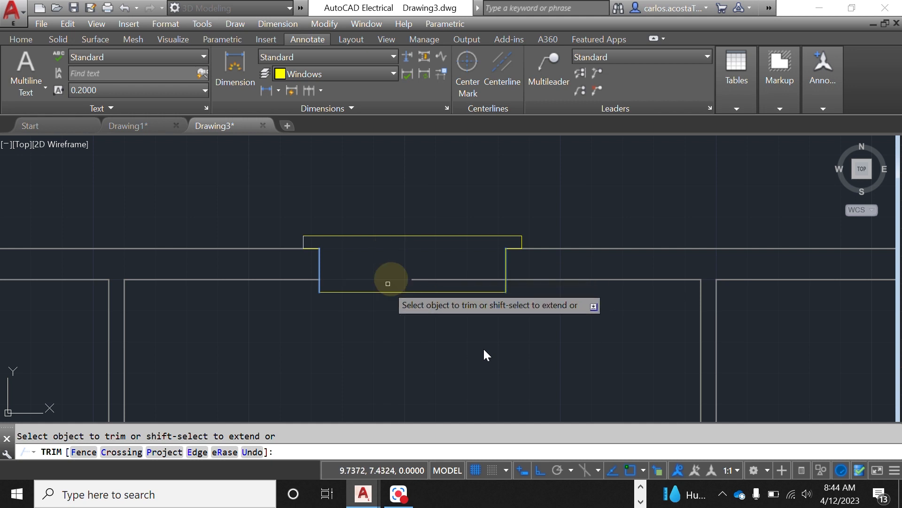
left_click(443, 282)
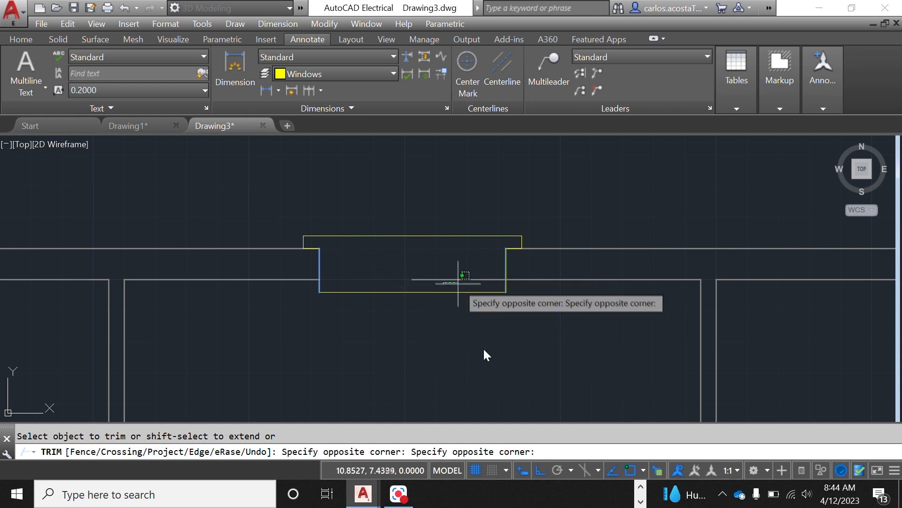
left_click(465, 277)
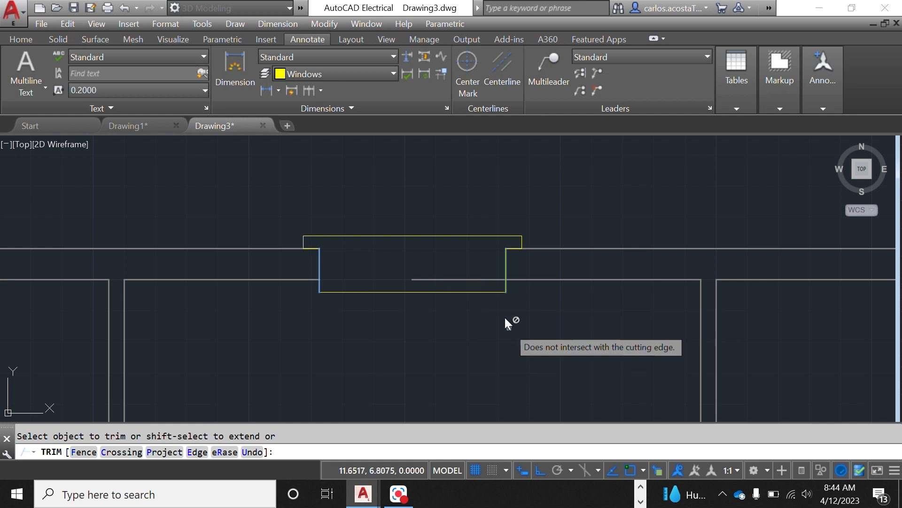
key("Escape")
Step: Delete the leftover wall line segment remaining inside the window opening
scroll(504, 316, "up", 1)
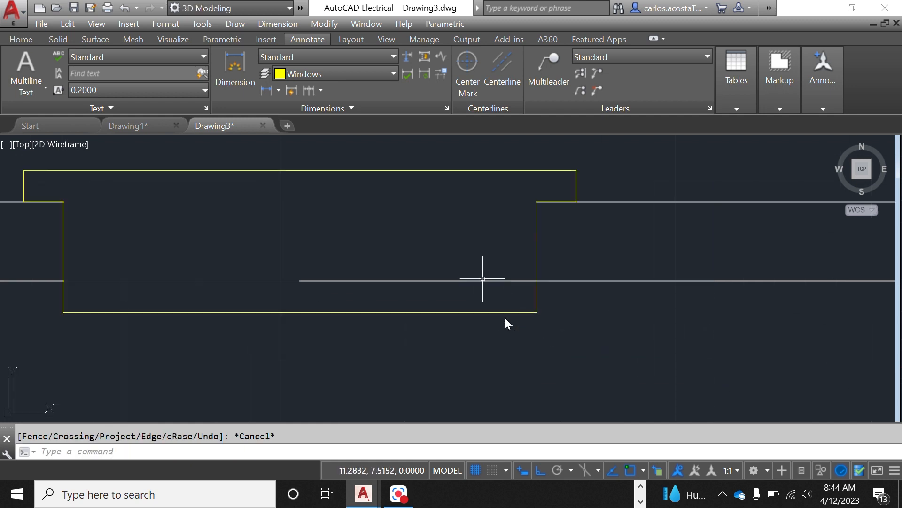
left_click(483, 281)
key("Delete")
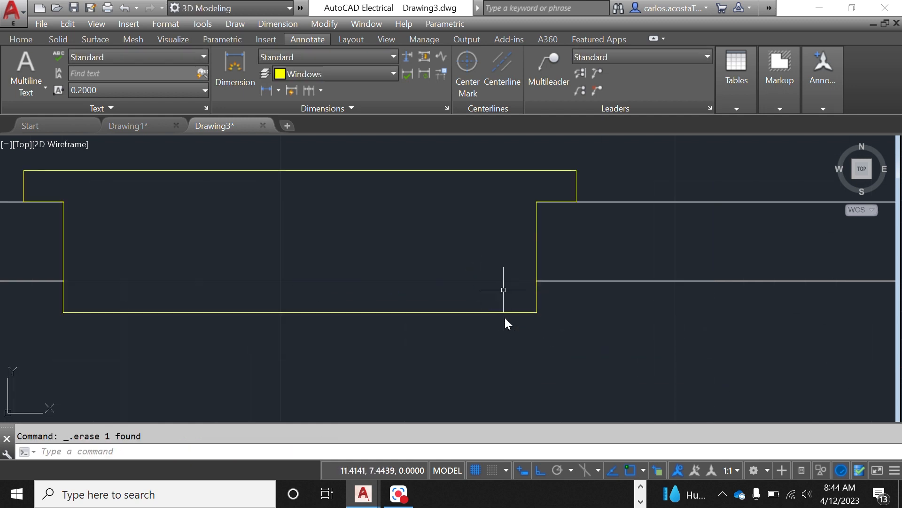
scroll(504, 316, "down", 3)
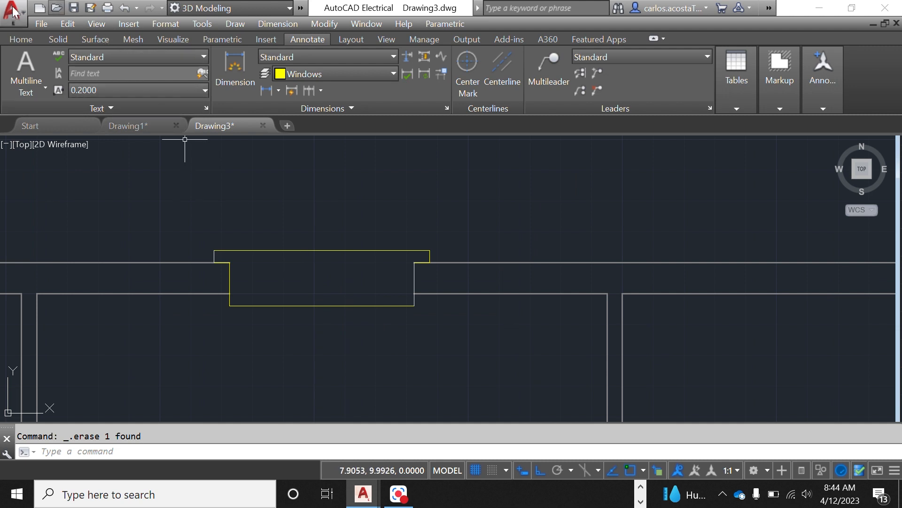
scroll(402, 198, "down", 5)
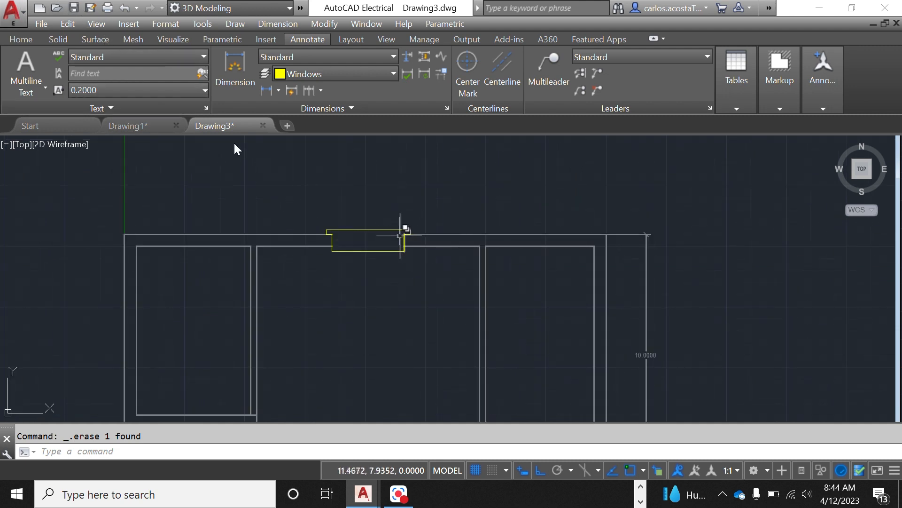
scroll(402, 235, "up", 5)
scroll(399, 235, "down", 2)
scroll(401, 239, "down", 2)
scroll(361, 244, "up", 2)
scroll(382, 313, "down", 3)
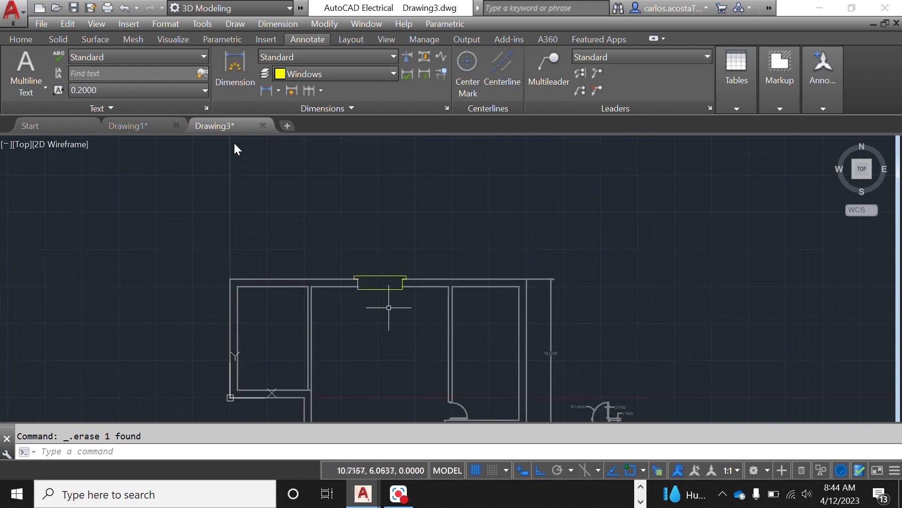
scroll(375, 254, "up", 5)
right_click(324, 329)
key("Escape")
Step: Draw a rectangle about 3 units wide and 0.3 units tall spanning between the window's side lines inside the opening
type("rect")
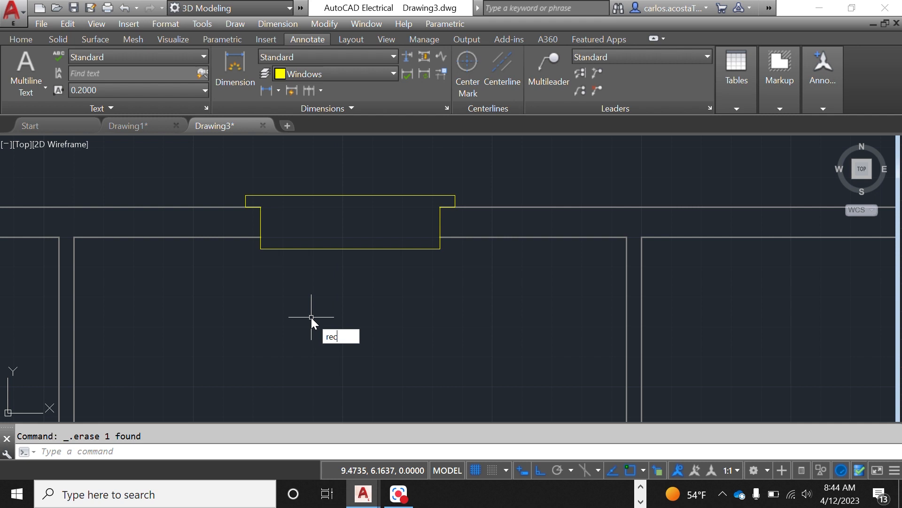
key("Return")
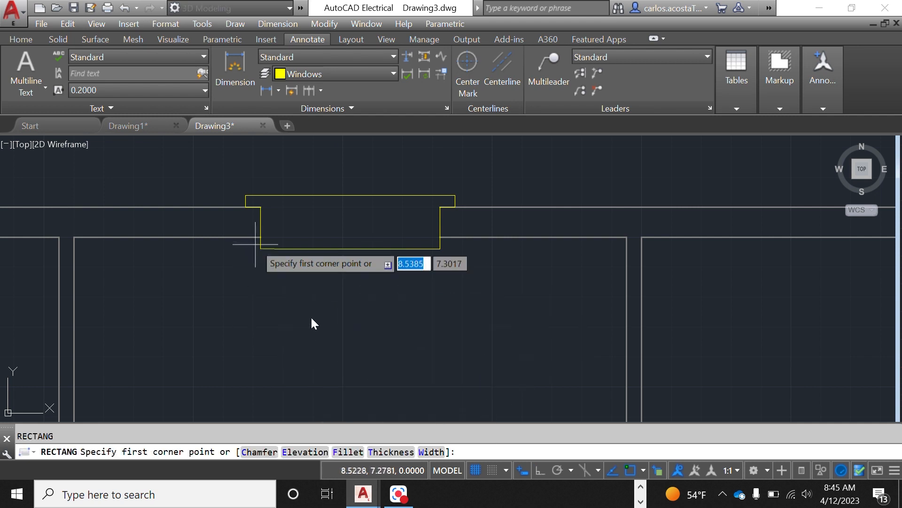
scroll(258, 218, "up", 4)
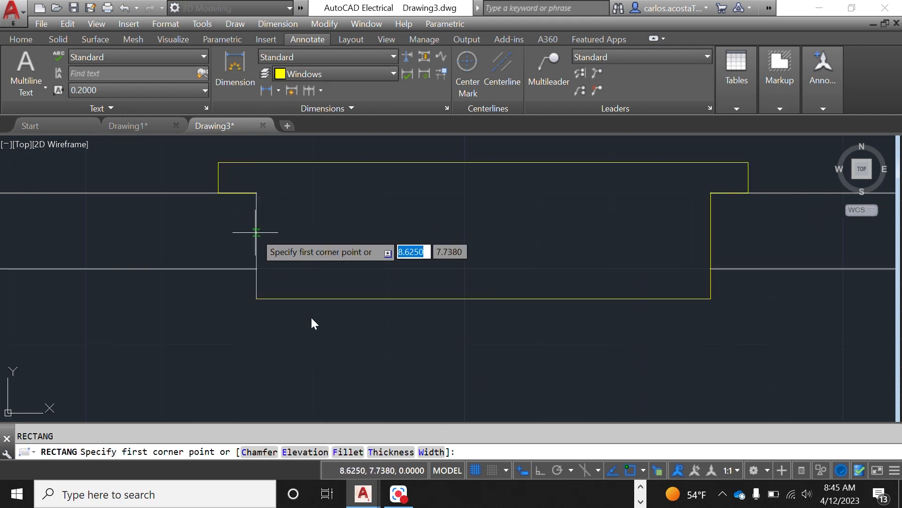
left_click(256, 256)
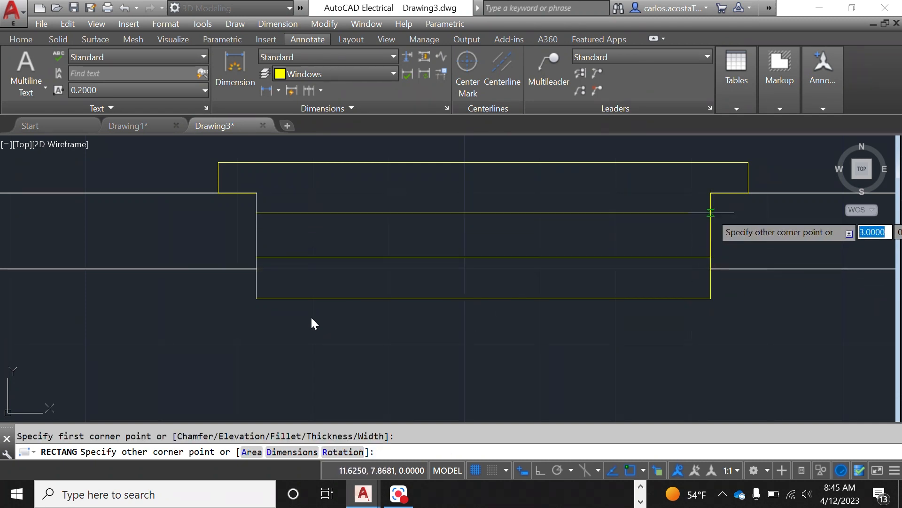
left_click(711, 213)
right_click(641, 401)
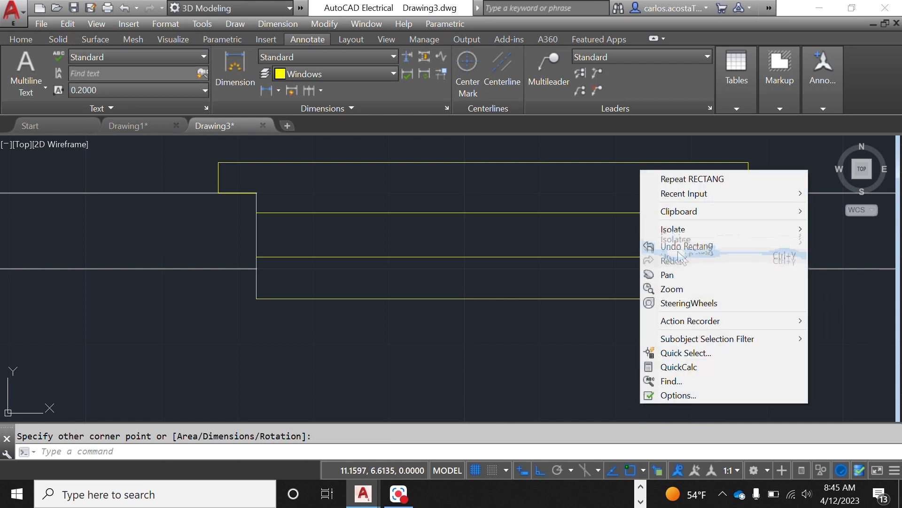
left_click(195, 366)
key("Escape")
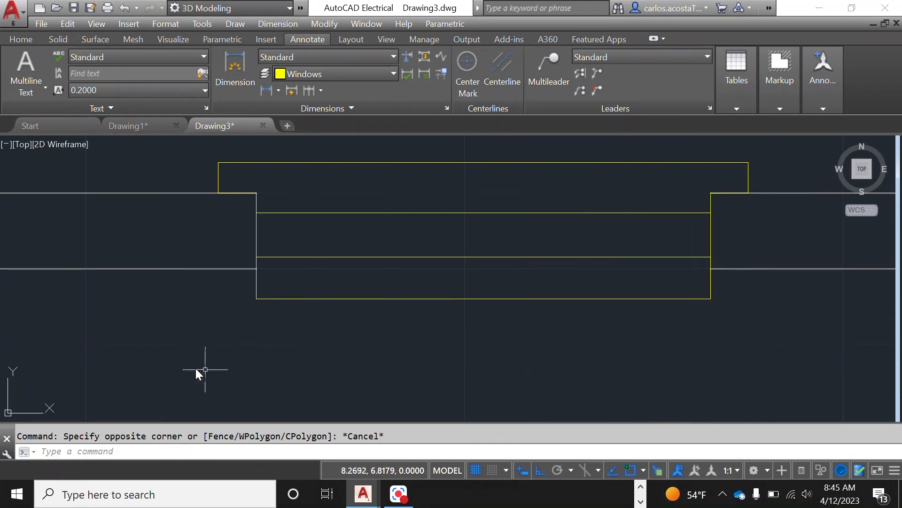